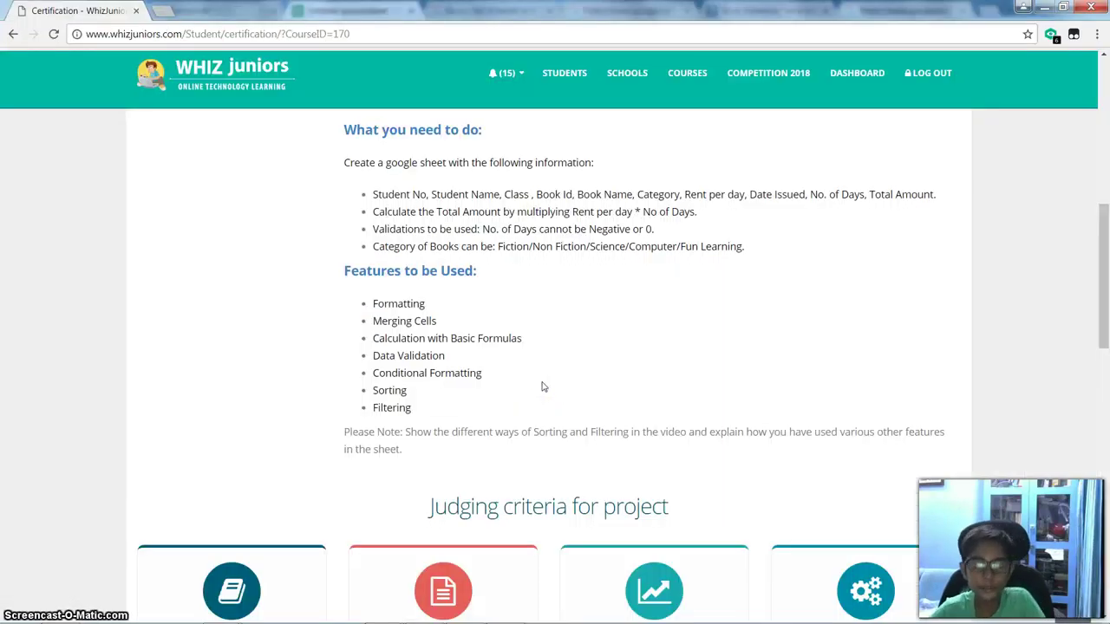
Read the Library Management System project topic, instructions and required sheet information on the certification page
scroll(544, 386, up, 2)
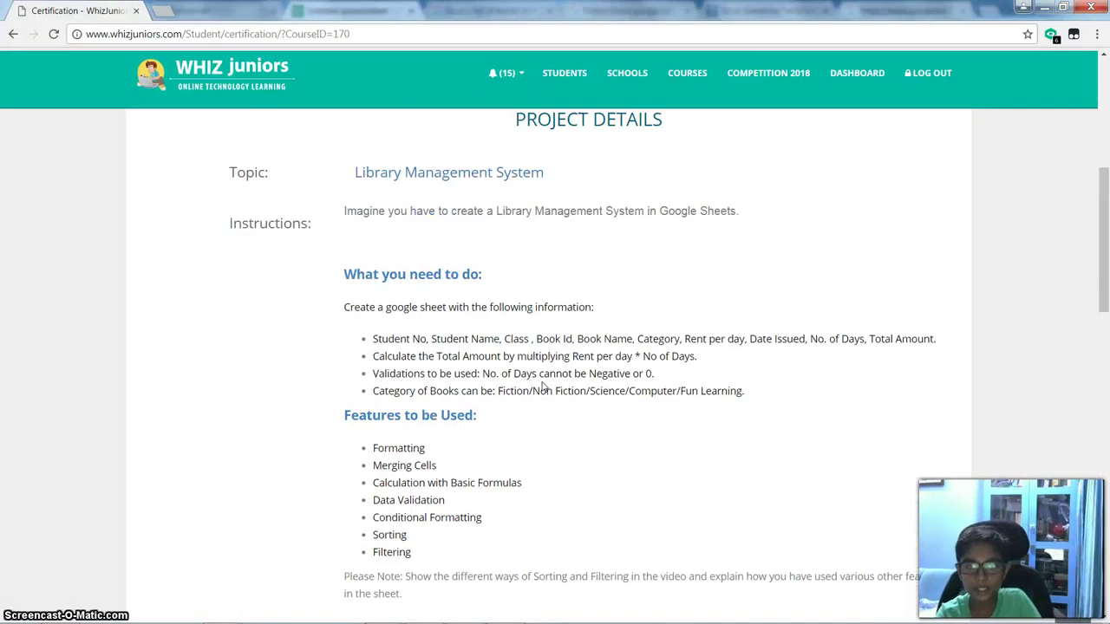
scroll(544, 386, up, 1)
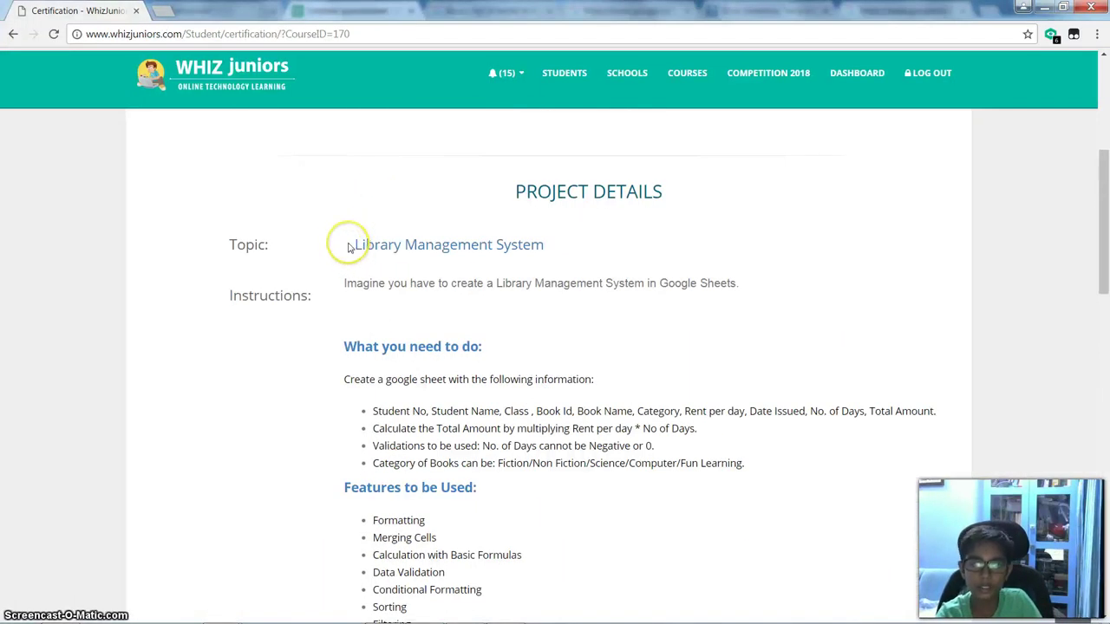
drag(349, 248, 562, 258)
click(520, 299)
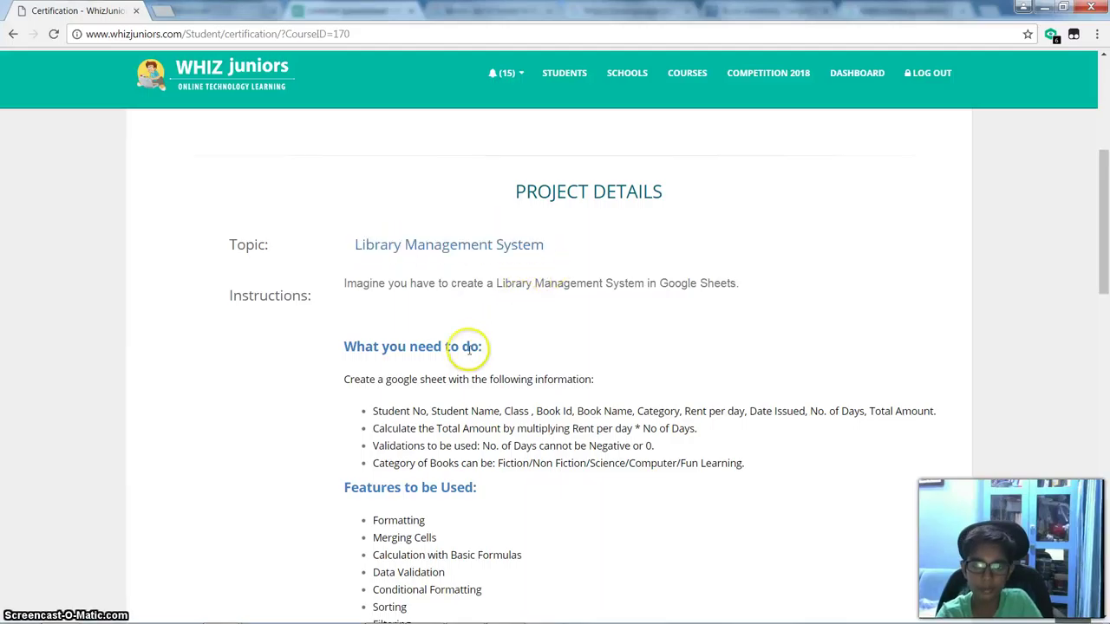
scroll(416, 320, down, 2)
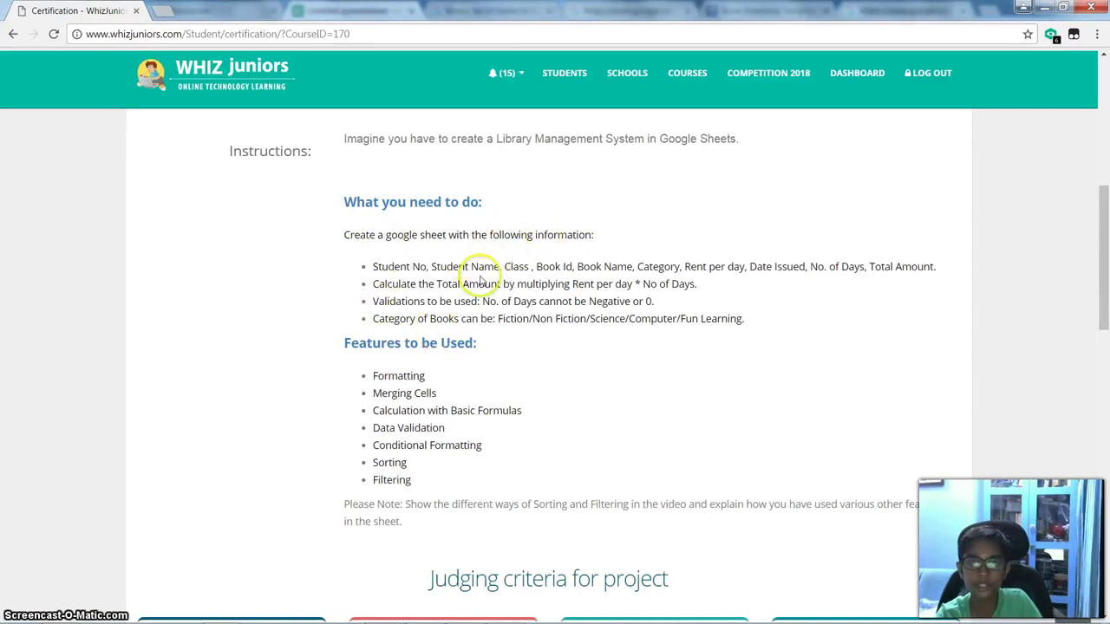
scroll(421, 346, down, 2)
Go through the features to be used, from Formatting and Merging Cells to Sorting and Filtering, highlighting each one
double_click(386, 231)
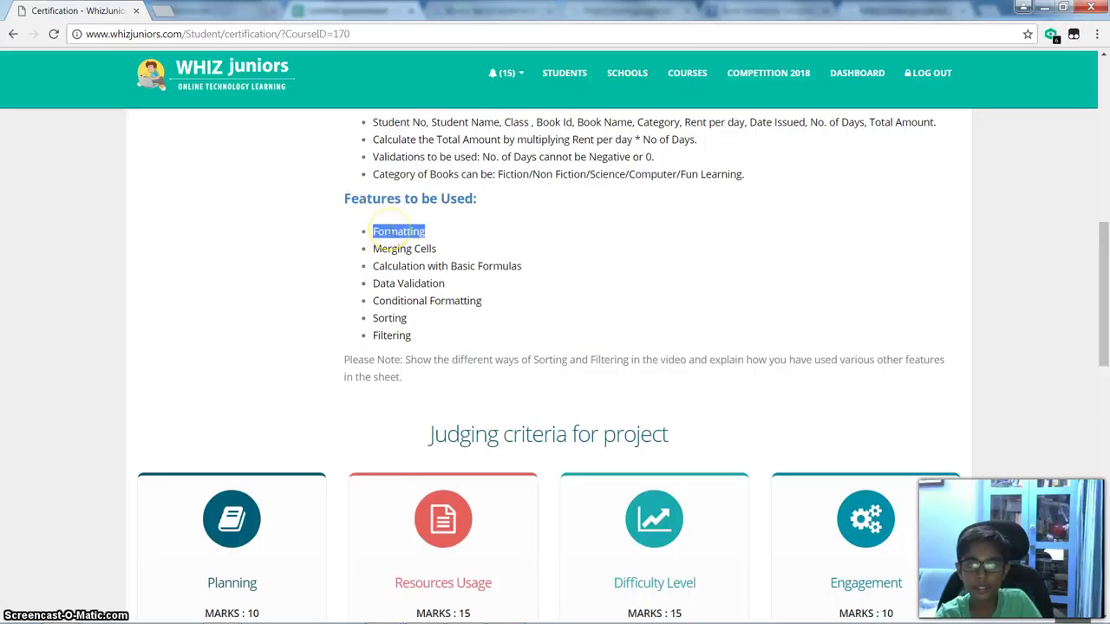
drag(371, 249, 483, 250)
drag(365, 275, 526, 266)
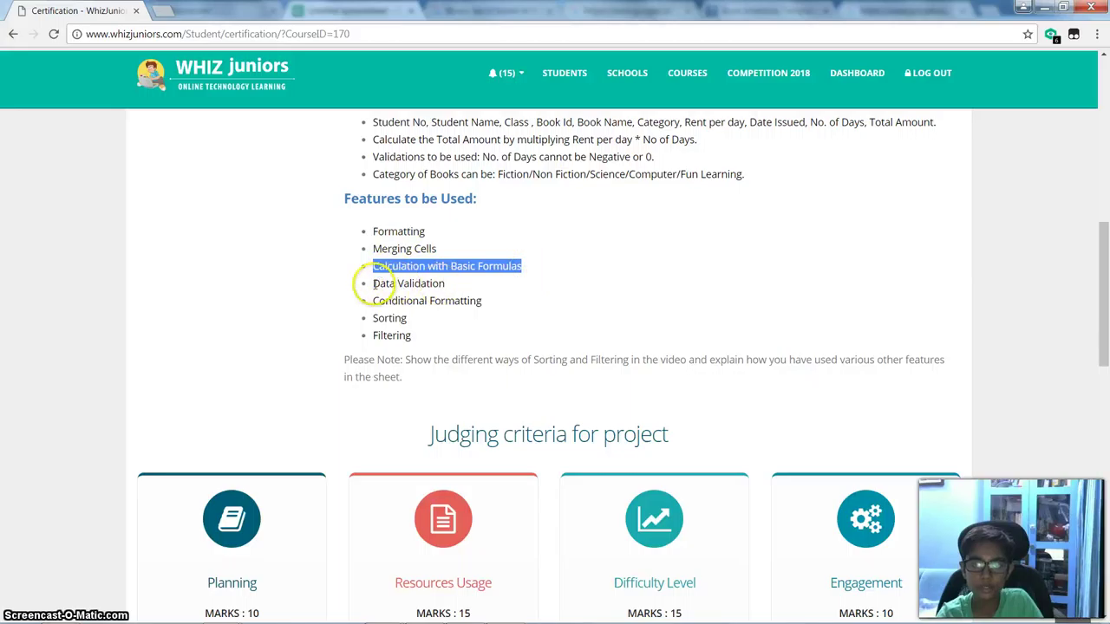
drag(360, 283, 485, 286)
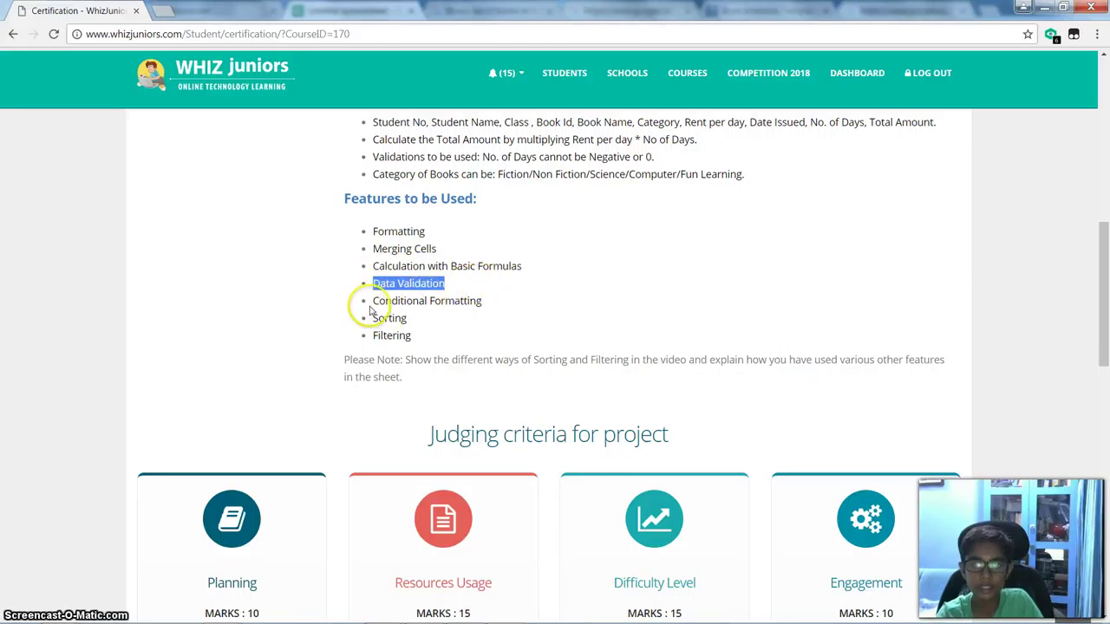
drag(370, 306, 491, 302)
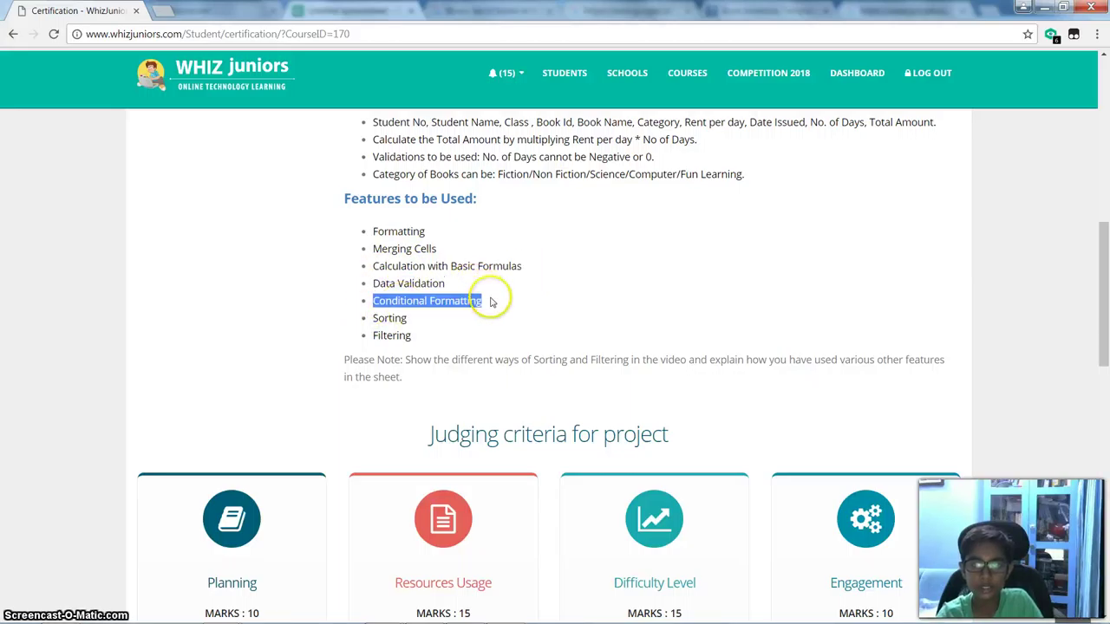
drag(370, 317, 408, 319)
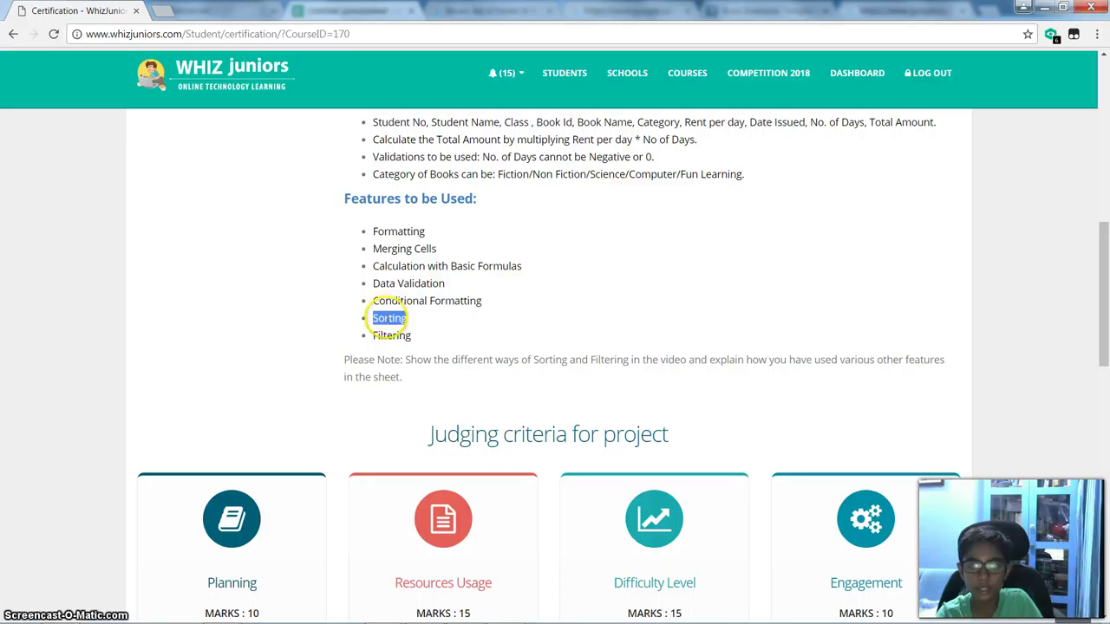
double_click(402, 338)
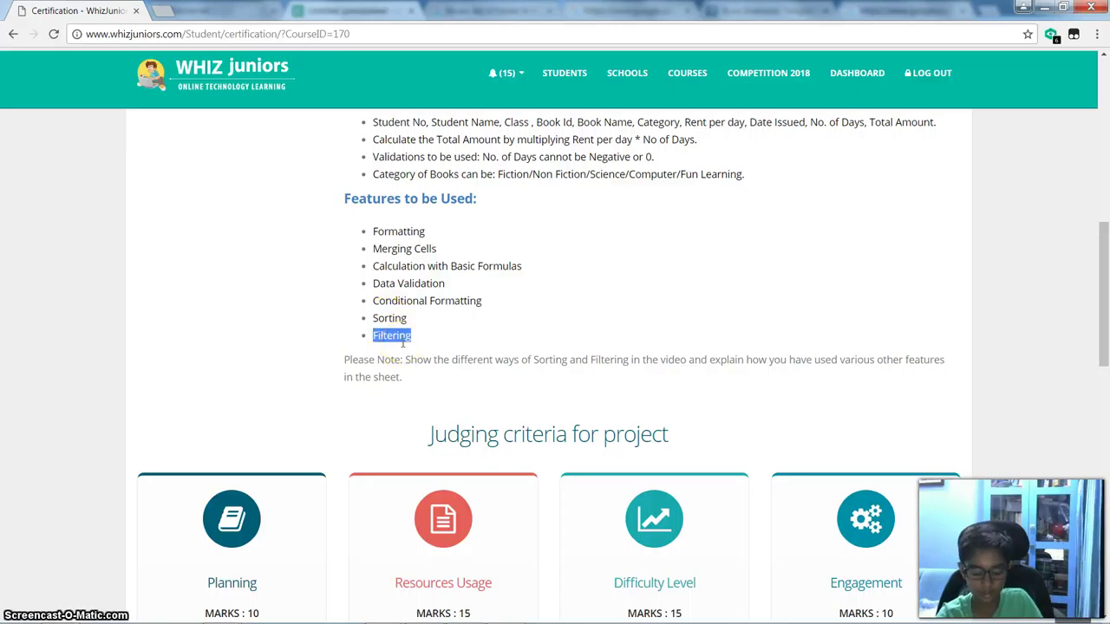
Switch to the library spreadsheet in Google Sheets and inspect the formatting of the title, first book and Book name heading
key(alt+Tab)
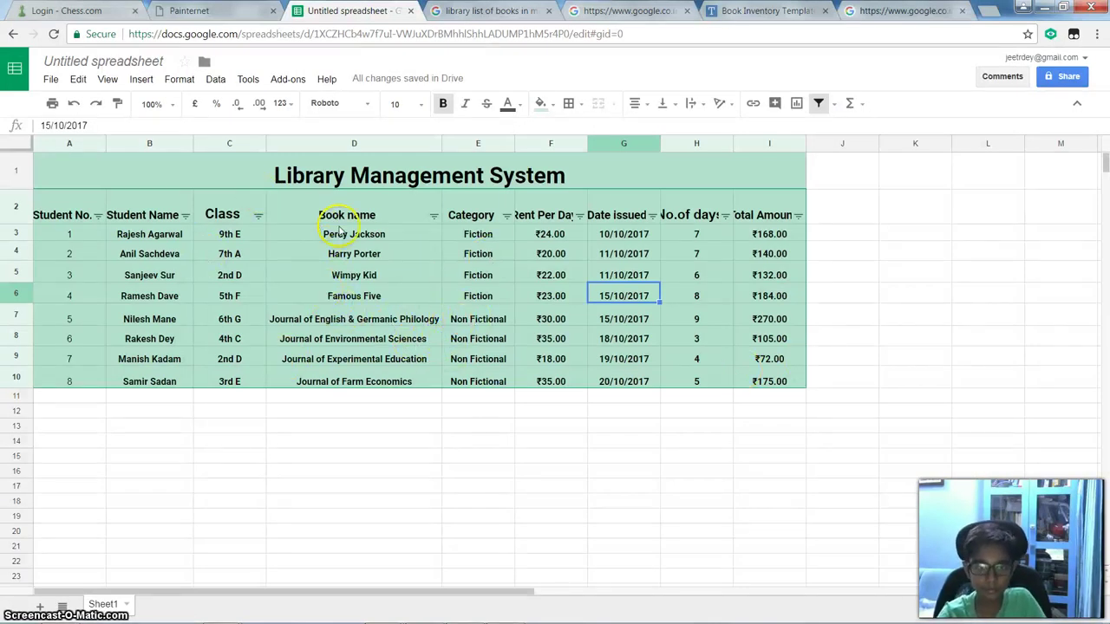
click(440, 169)
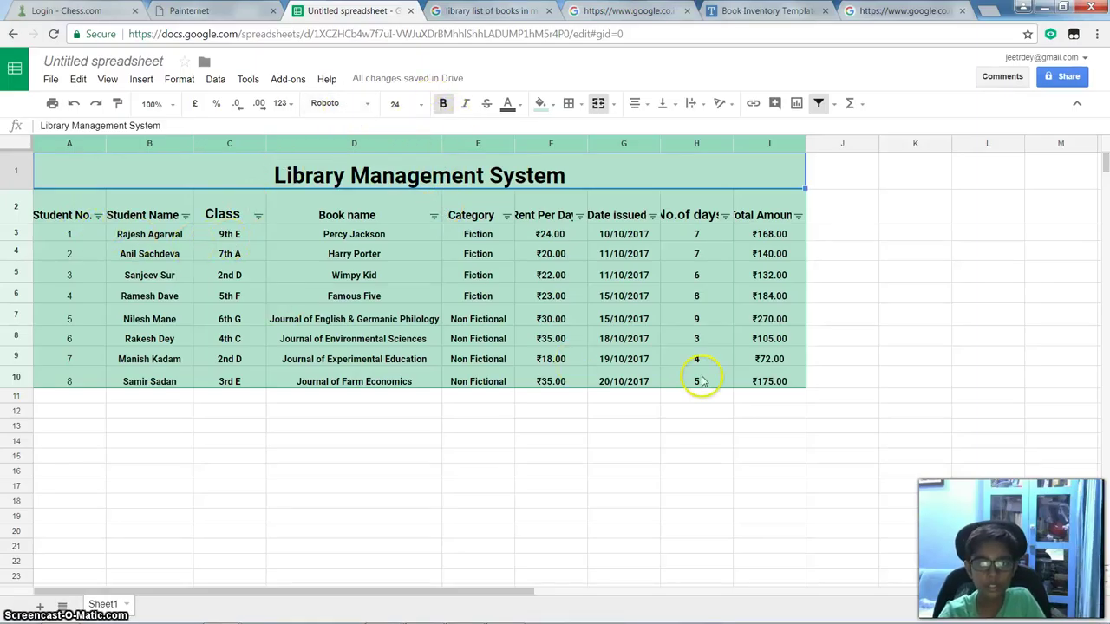
click(345, 235)
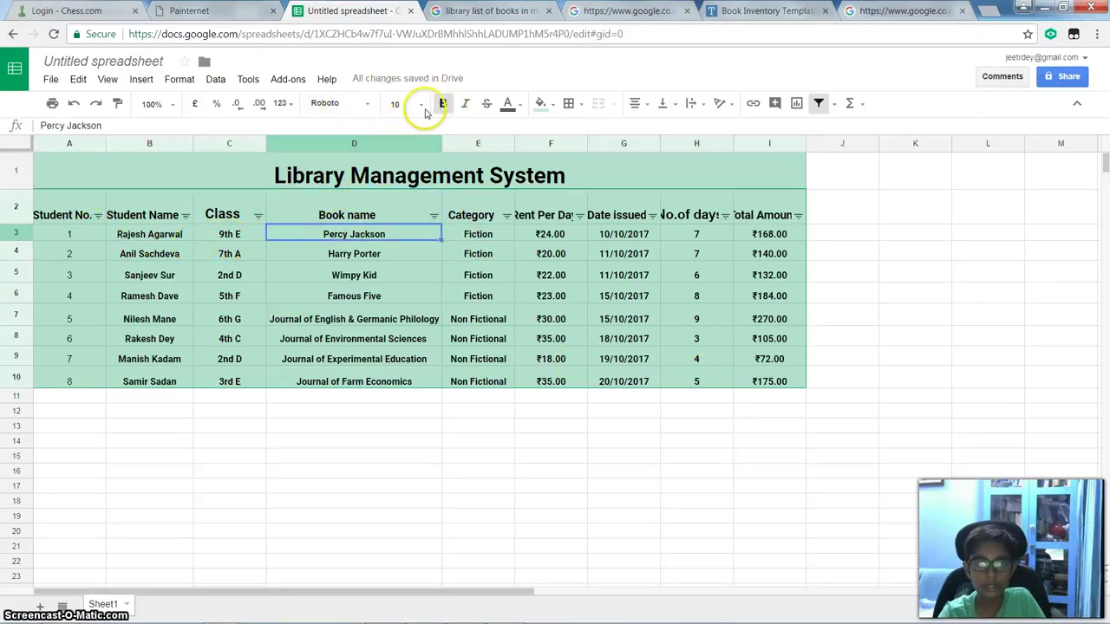
click(329, 215)
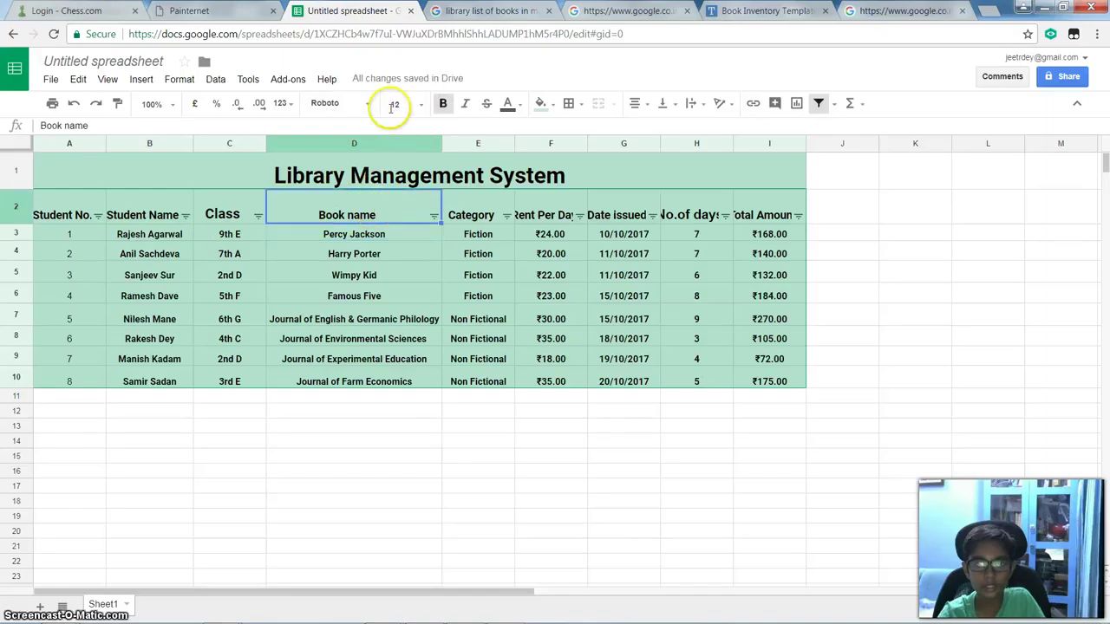
Try sorting the whole sheet by column A from Z to A, and undo the sort
click(621, 183)
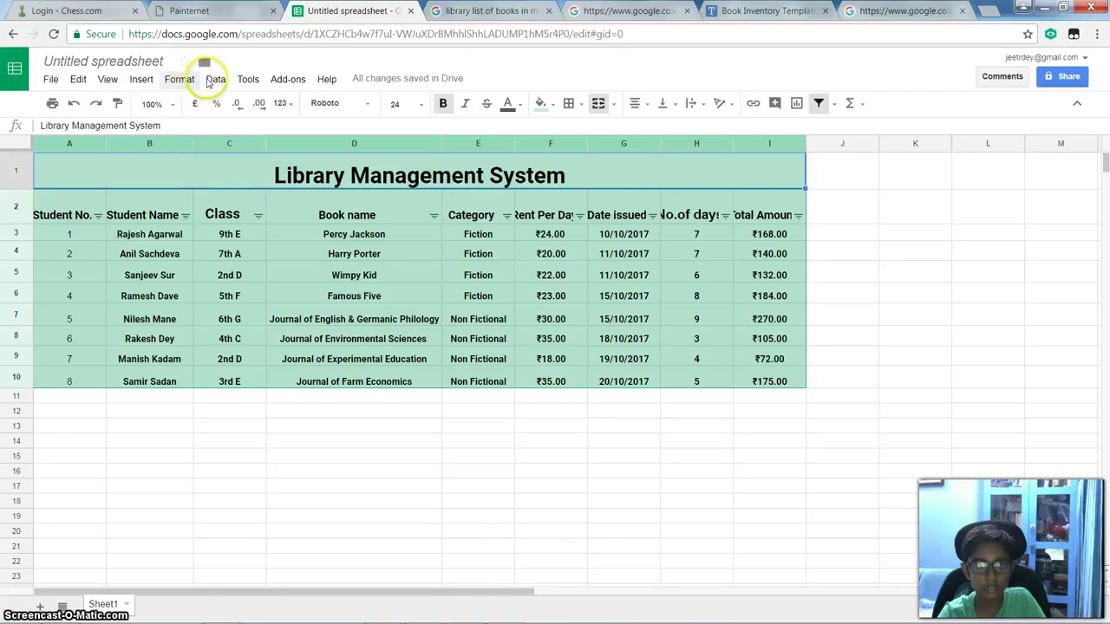
click(212, 80)
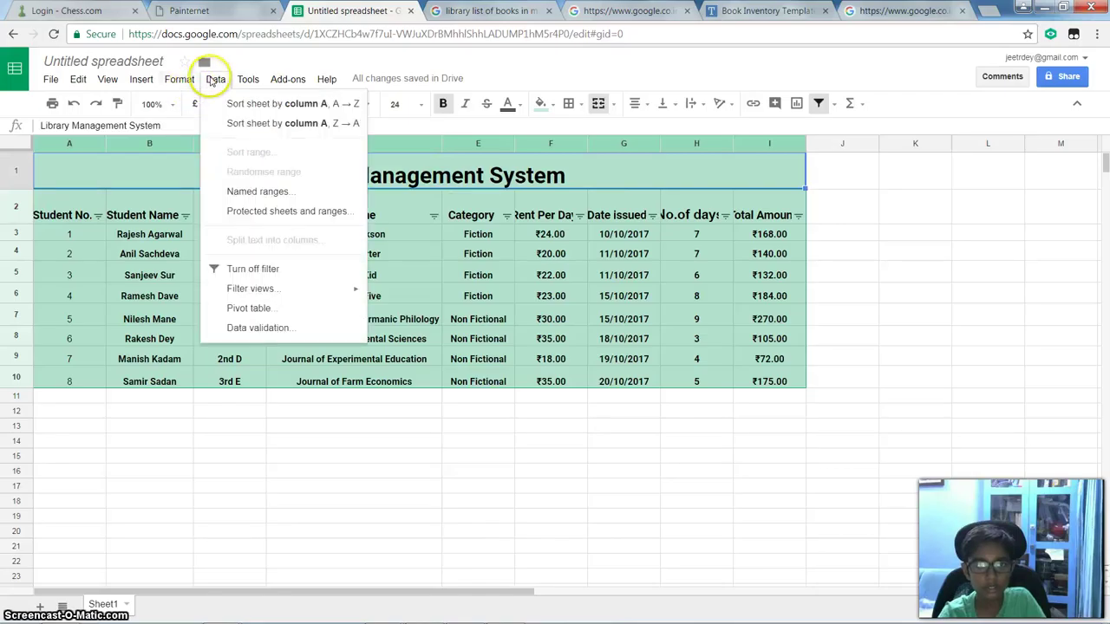
click(237, 125)
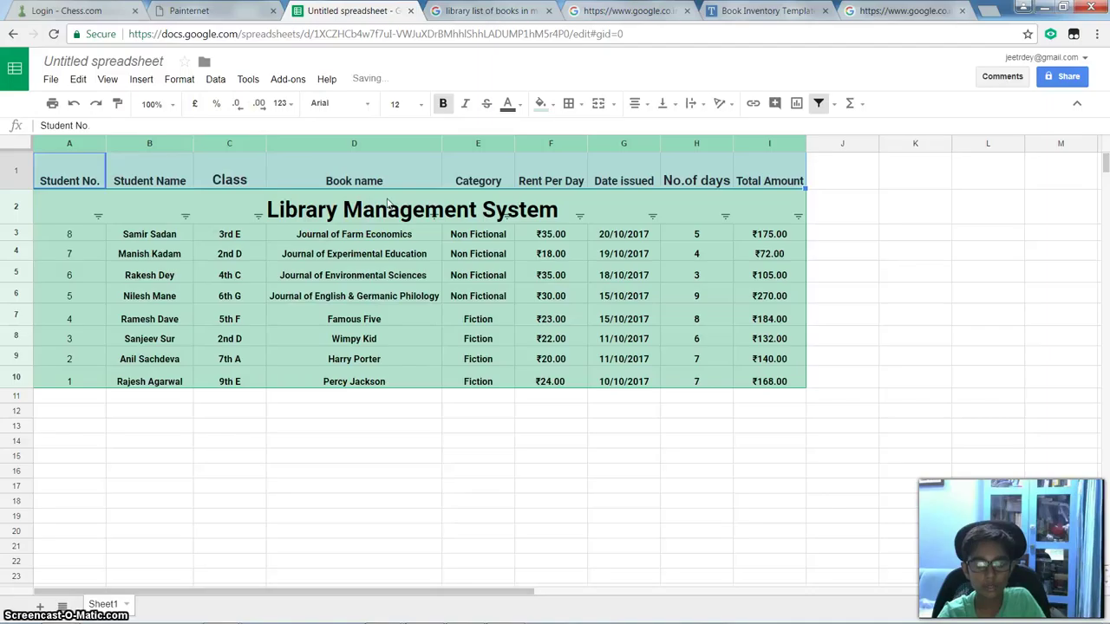
key(ctrl+z)
Try sorting the whole sheet by column A from A to Z, and undo the sort
click(345, 180)
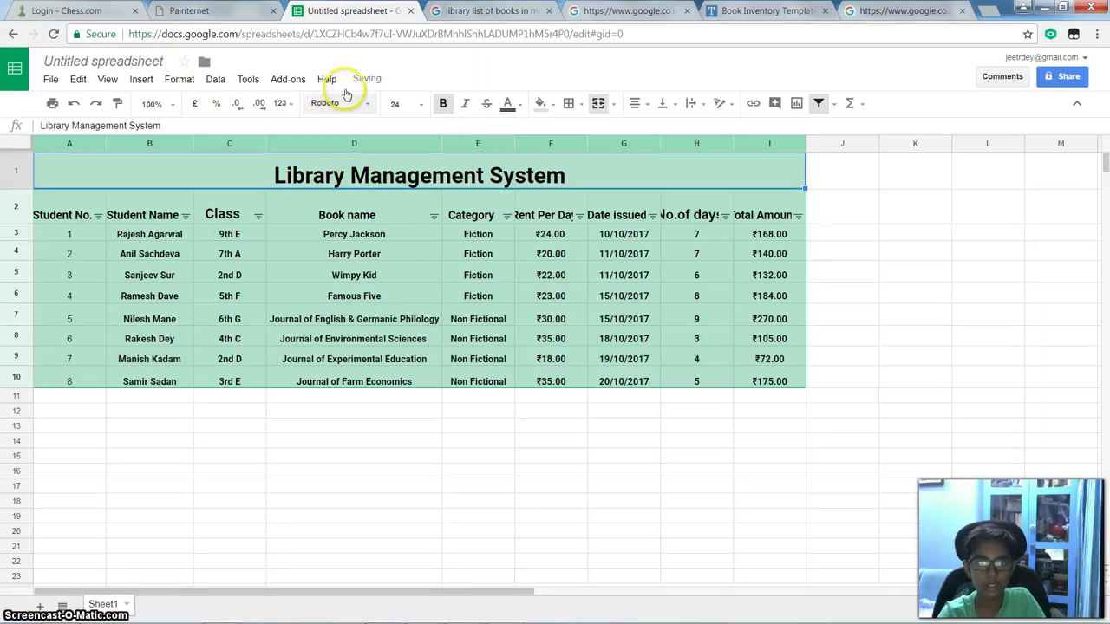
click(206, 82)
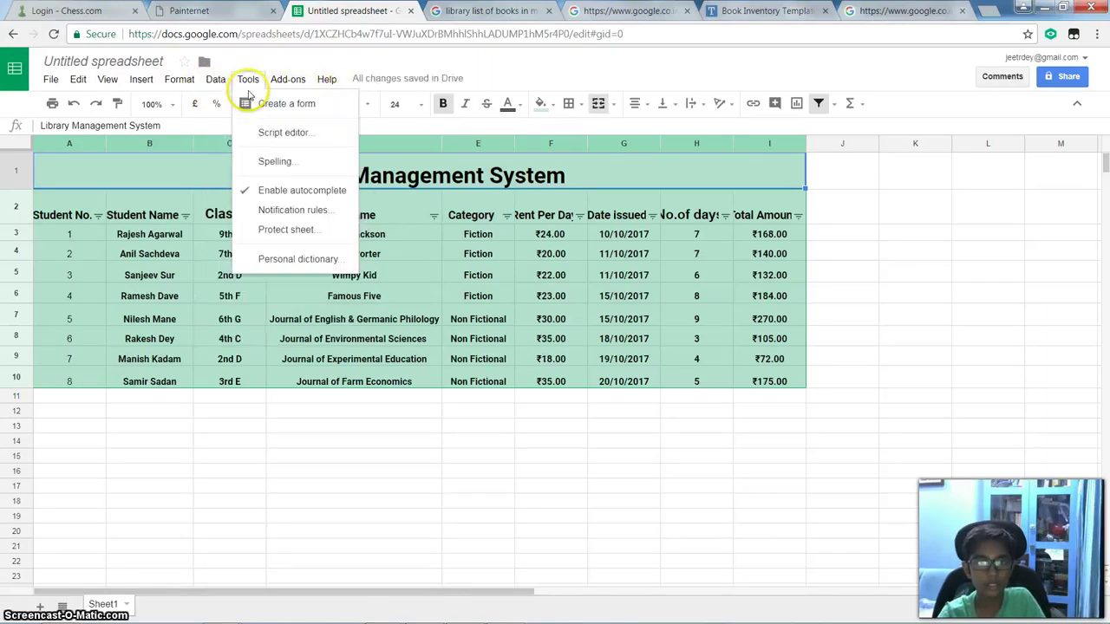
click(251, 104)
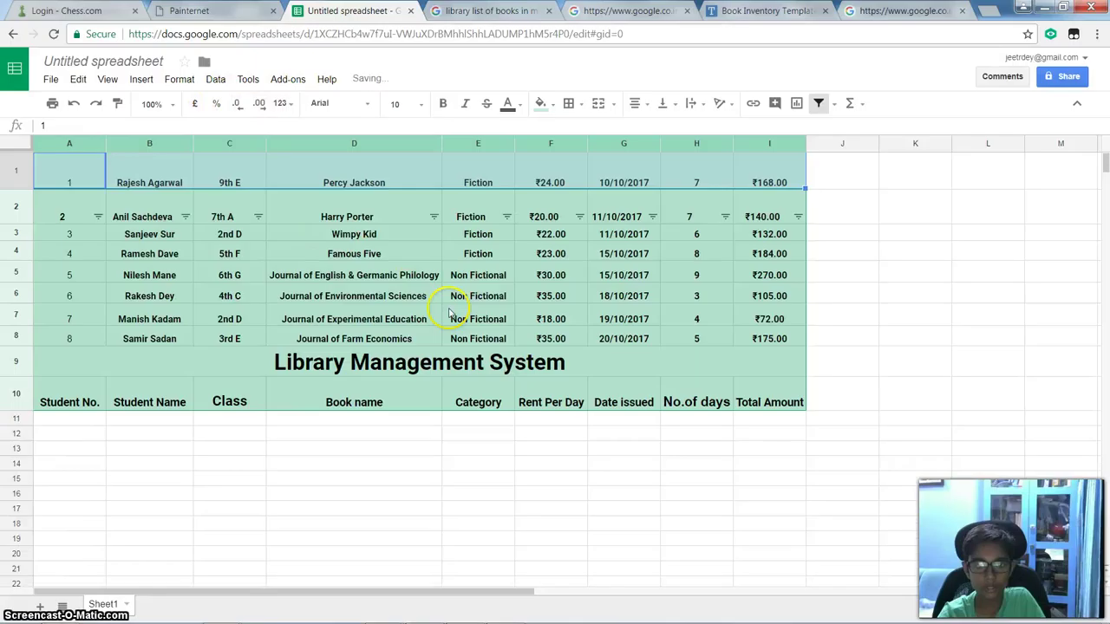
key(ctrl+z)
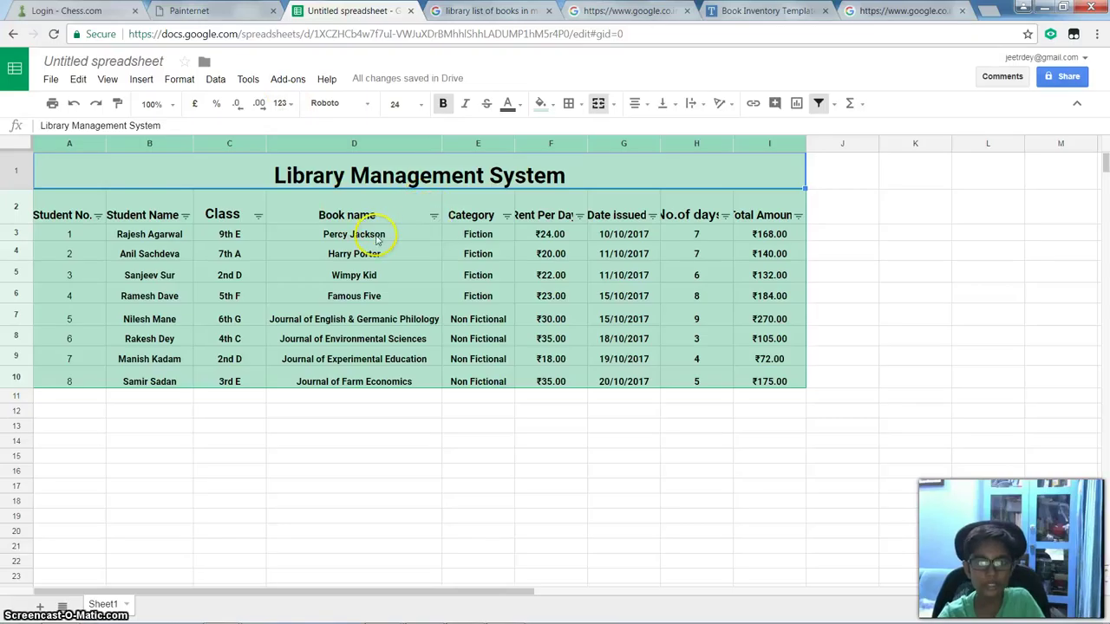
Examine the sheet's data commands and the filter options of the Student No. and Book name columns without changing them
click(377, 239)
click(215, 79)
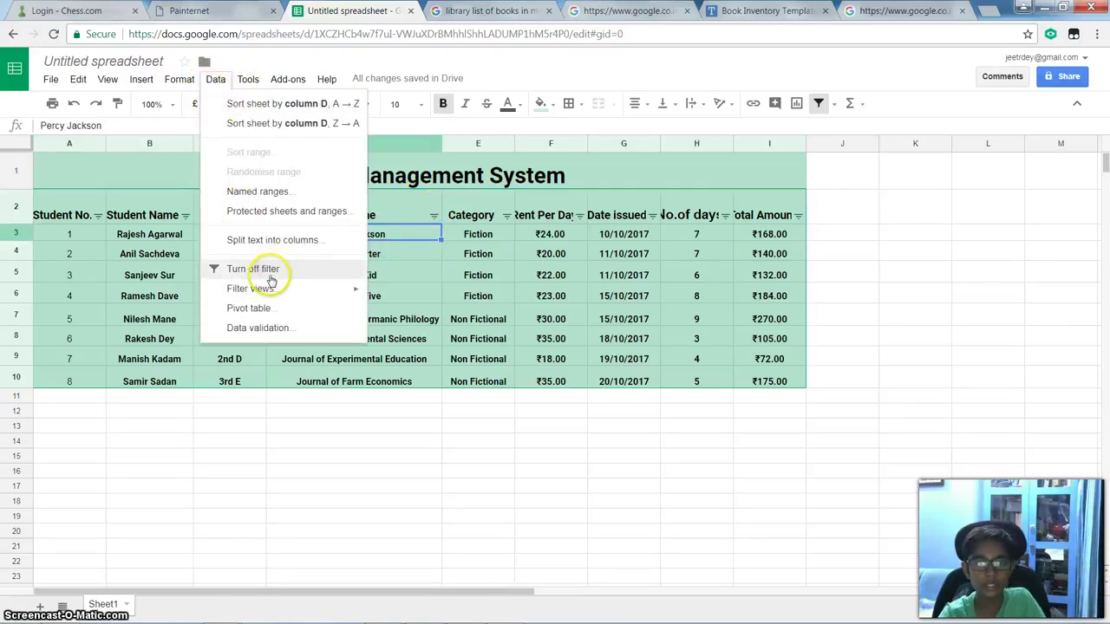
click(178, 274)
click(98, 215)
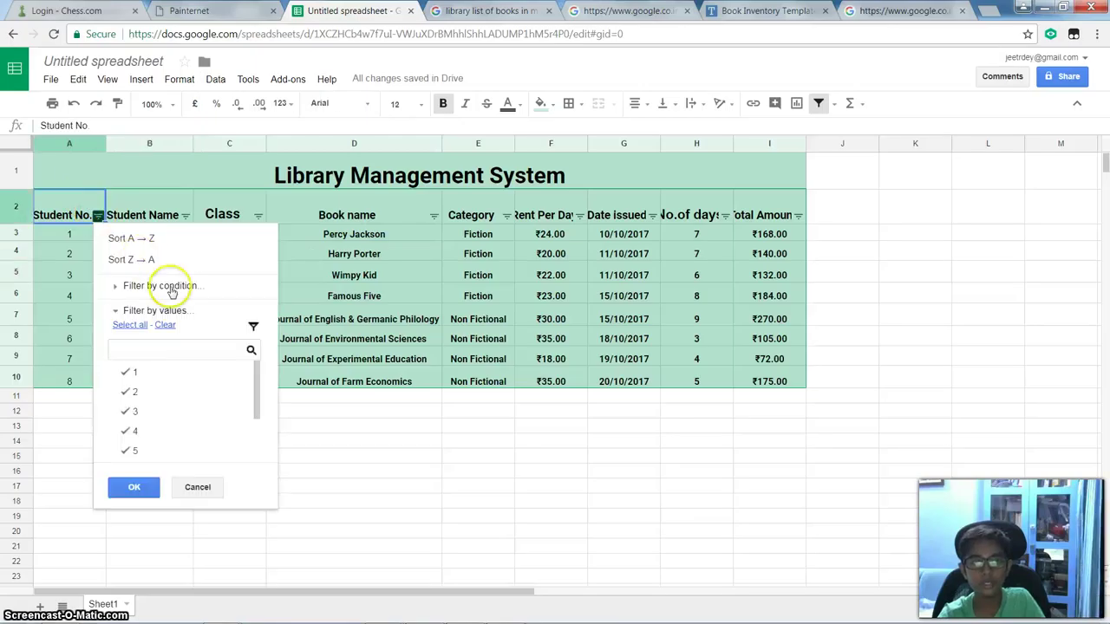
click(434, 216)
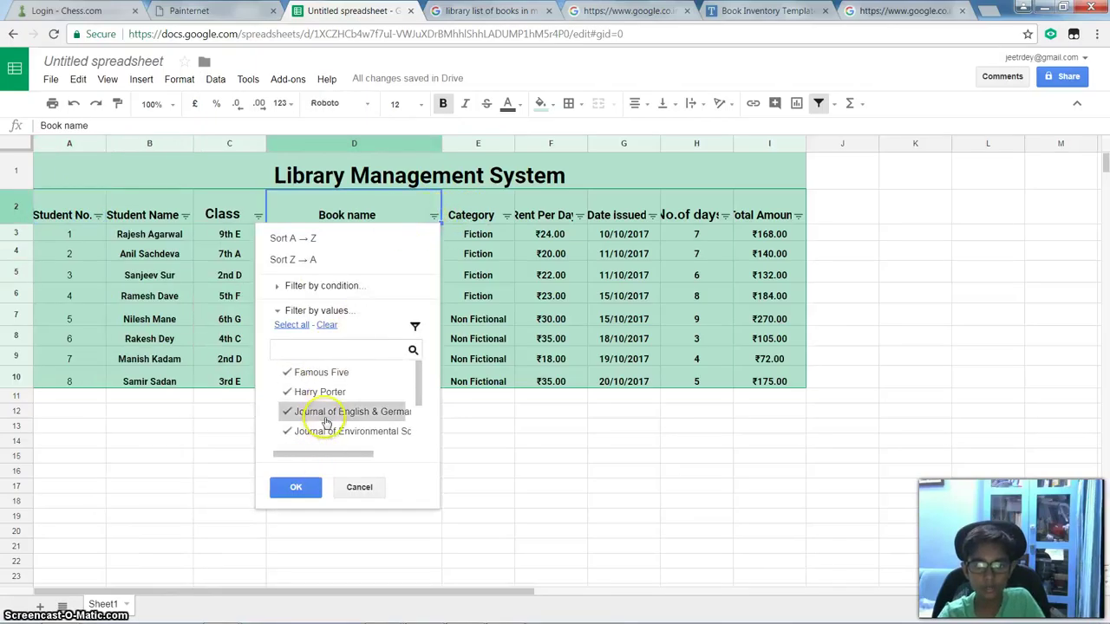
click(359, 487)
Filter the Category column by values to show only Fiction, excluding Non Fictional
click(505, 216)
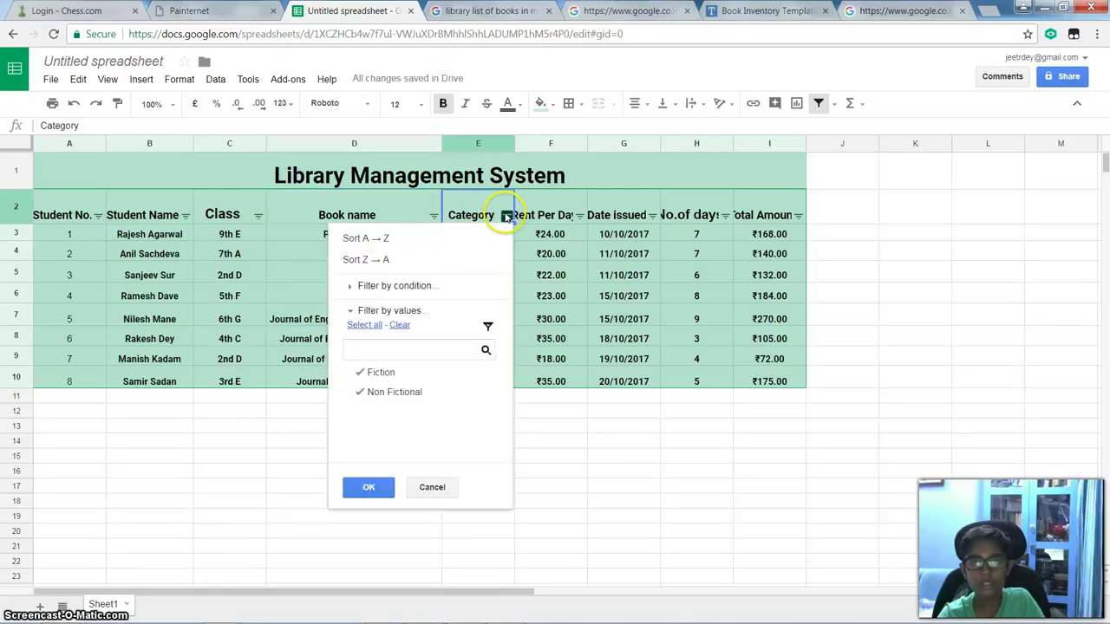
click(395, 392)
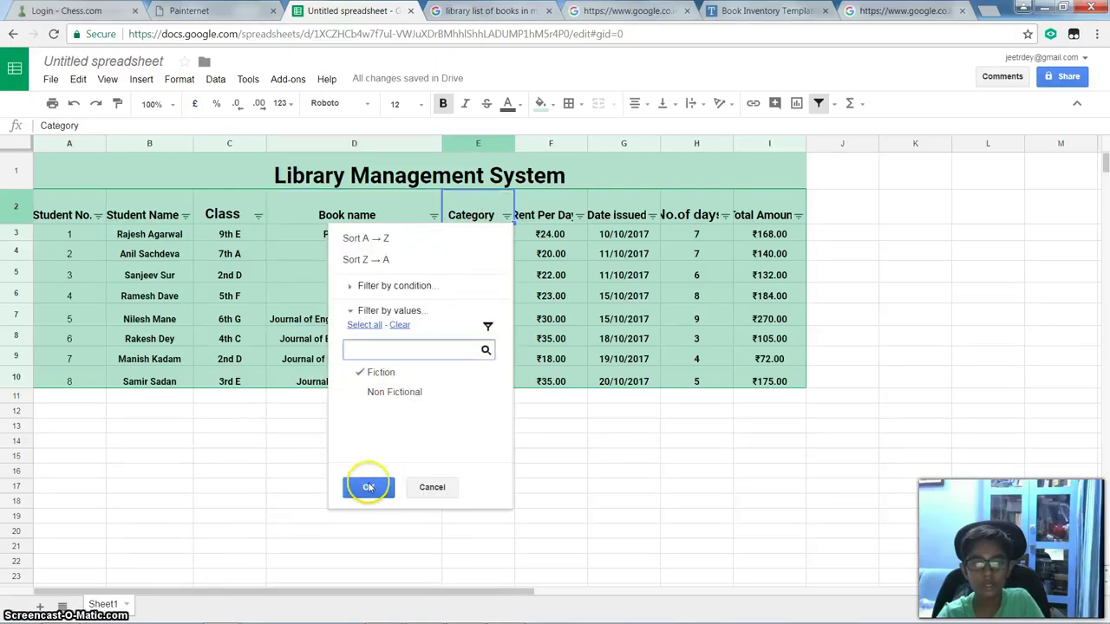
click(371, 486)
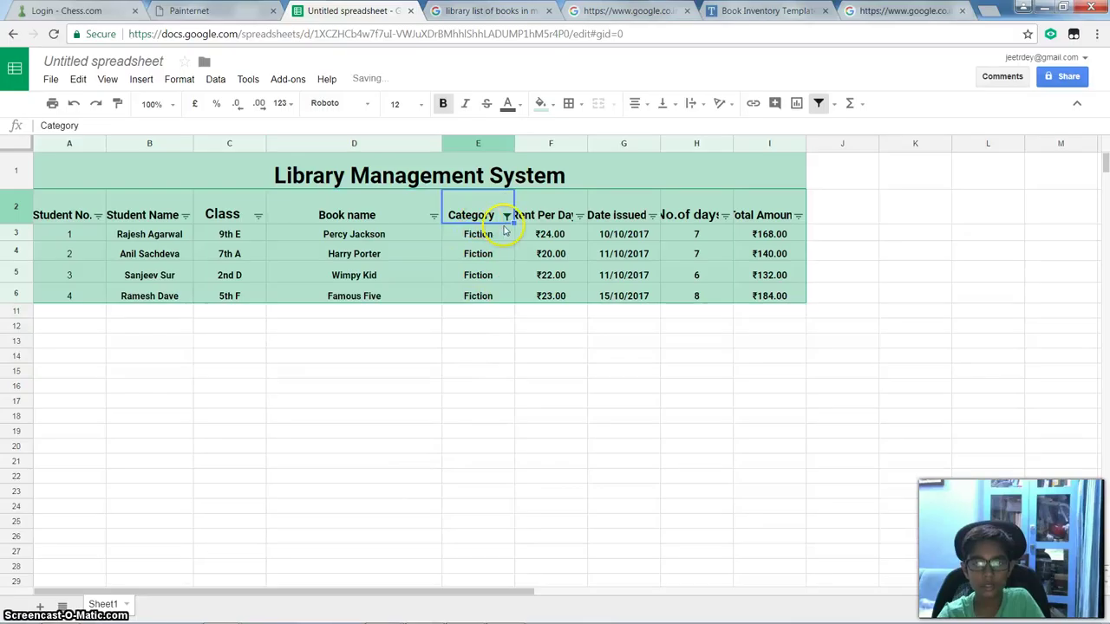
Include Non Fictional again in the Category column's filter values
click(506, 216)
click(413, 391)
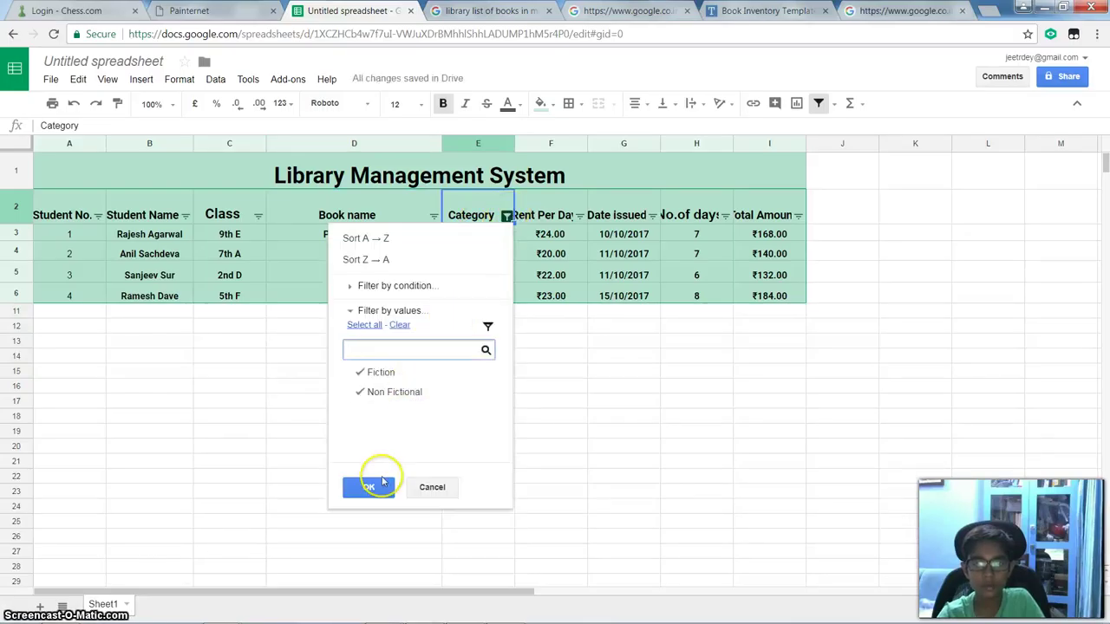
key(Return)
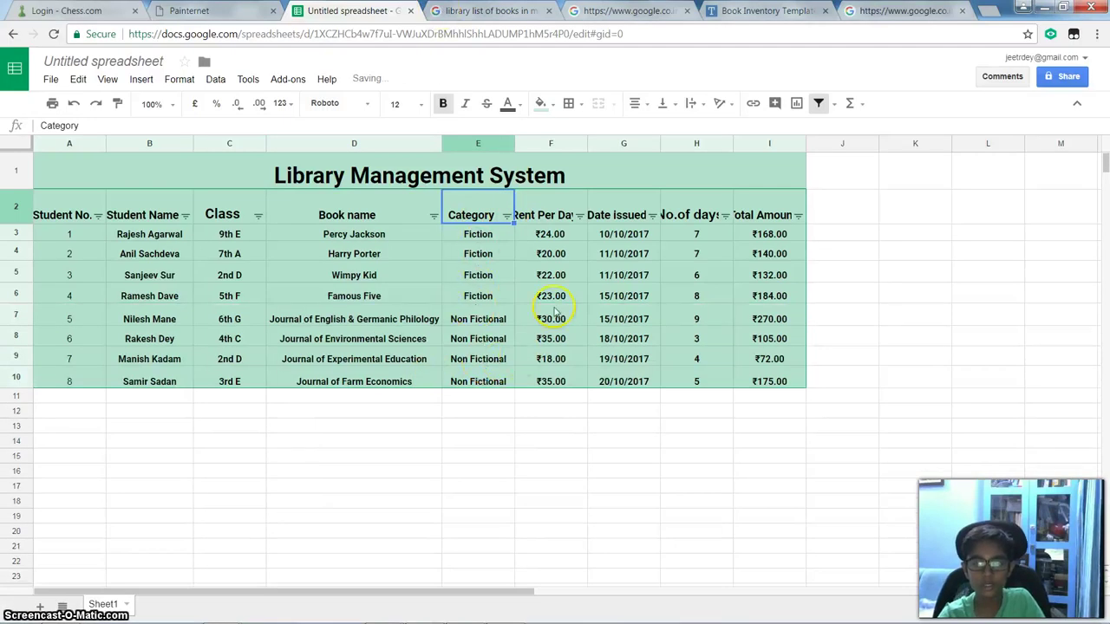
Enter the formula =F10*H10 in cell I11 to multiply rent per day by number of days, and reselect the cell
click(783, 401)
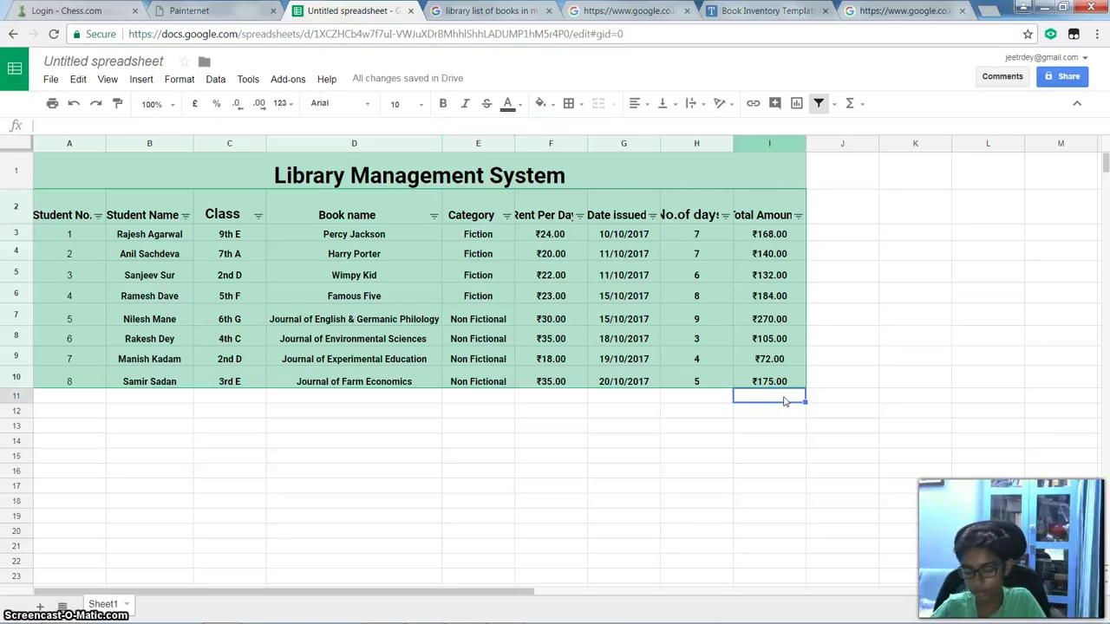
text(=)
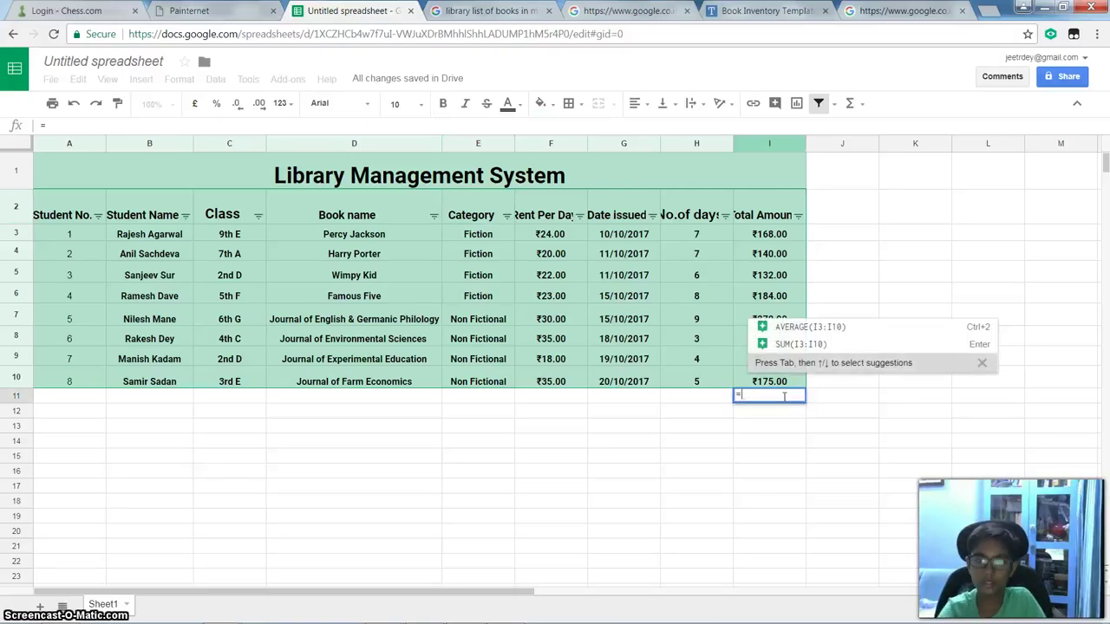
click(568, 379)
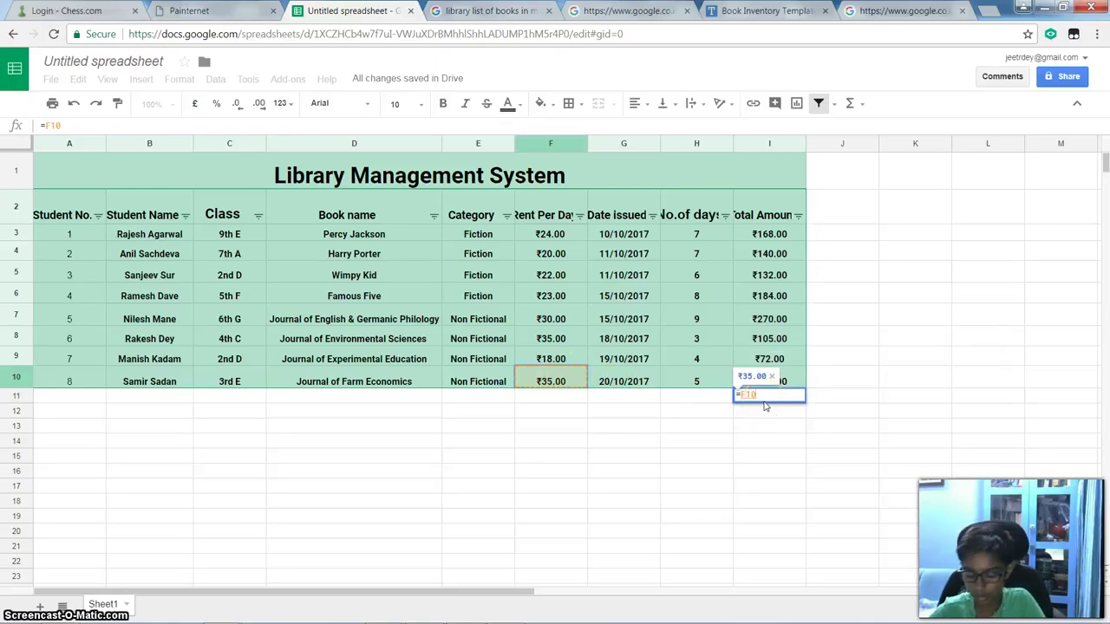
text(*)
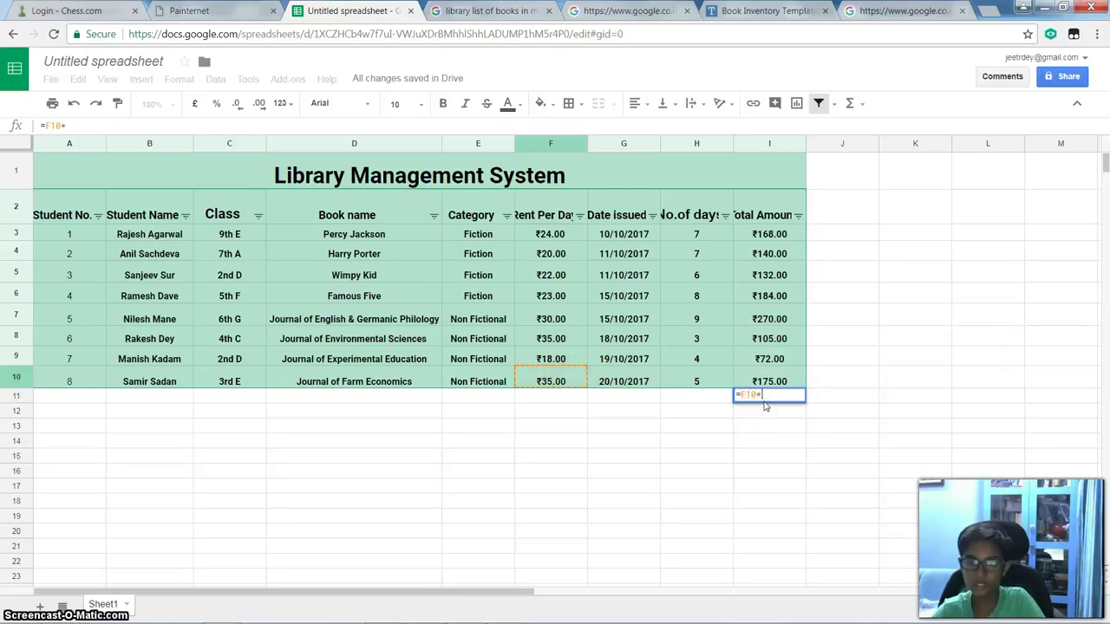
click(700, 386)
key(Return)
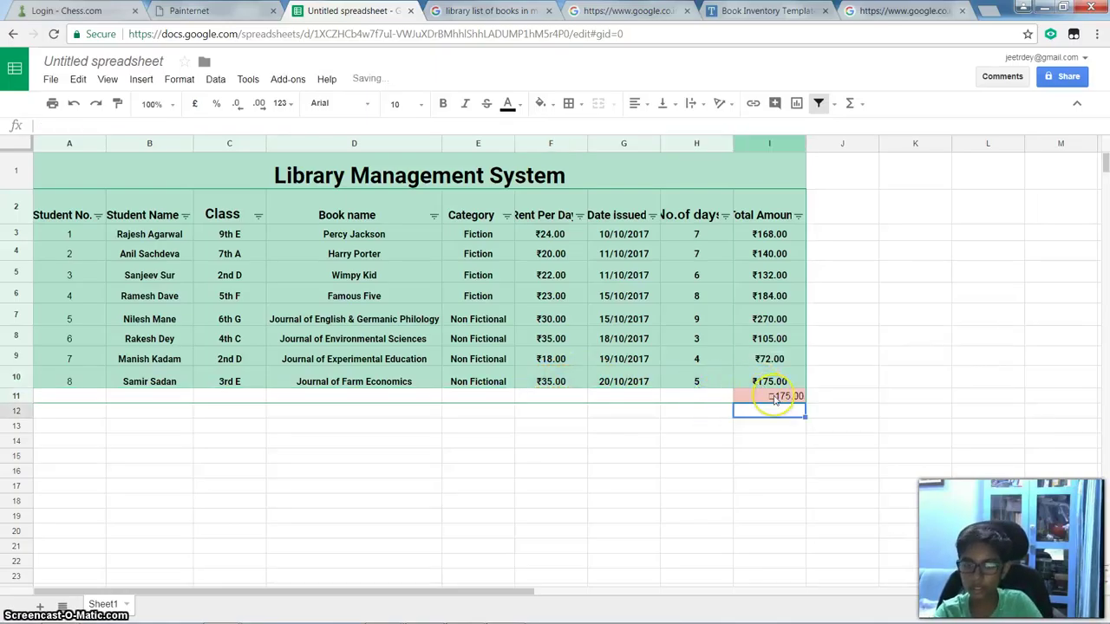
click(774, 399)
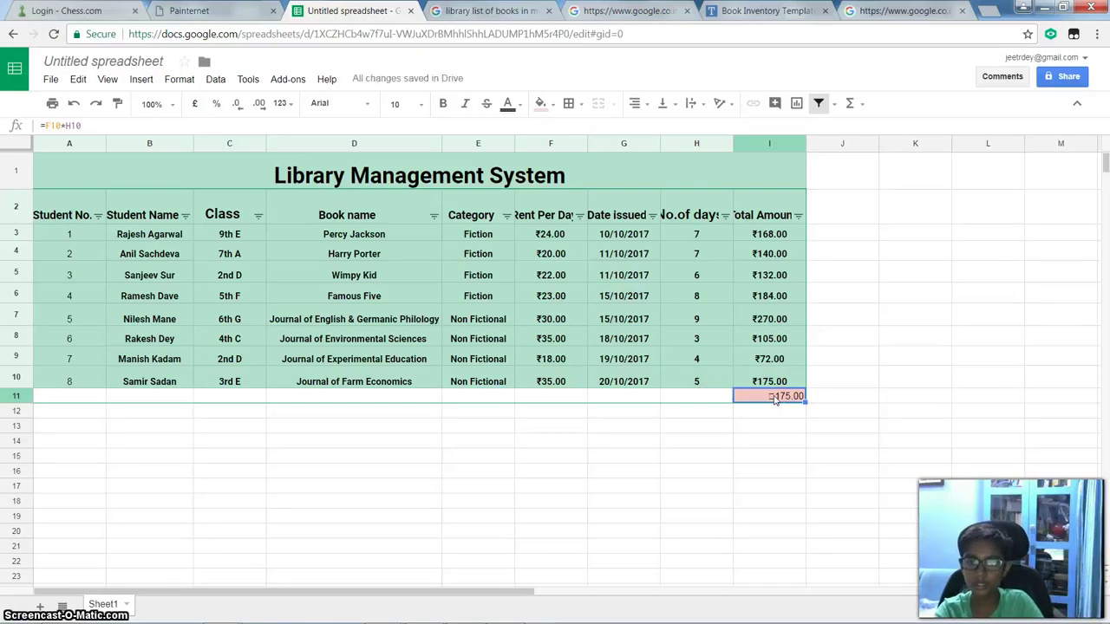
Clear the formula from cell I11 and select the total amount in cell I10
key(Delete)
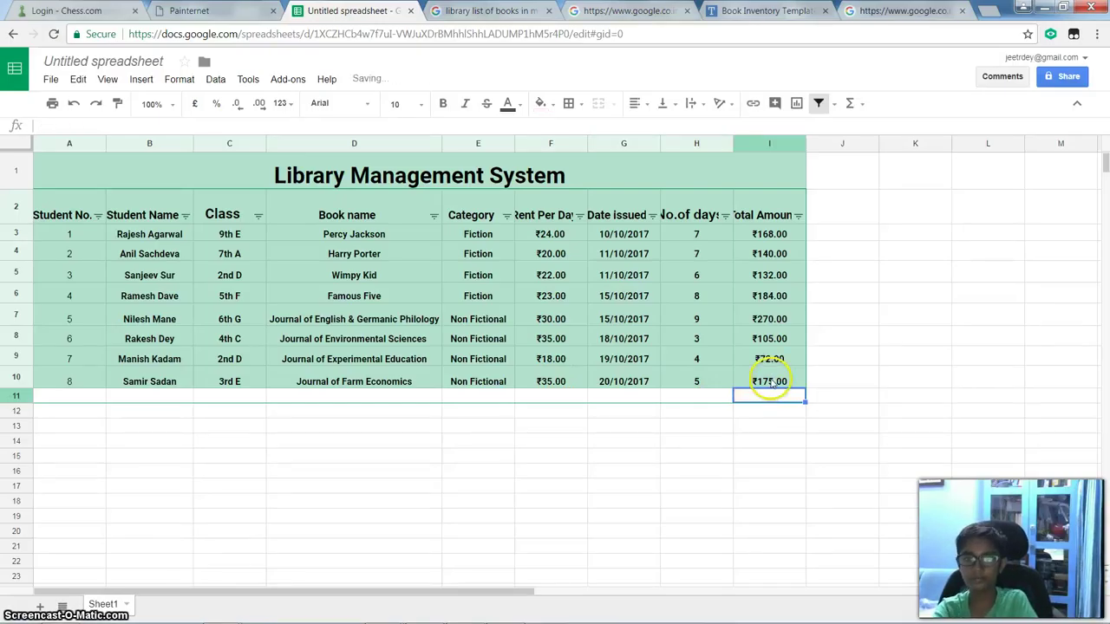
click(771, 384)
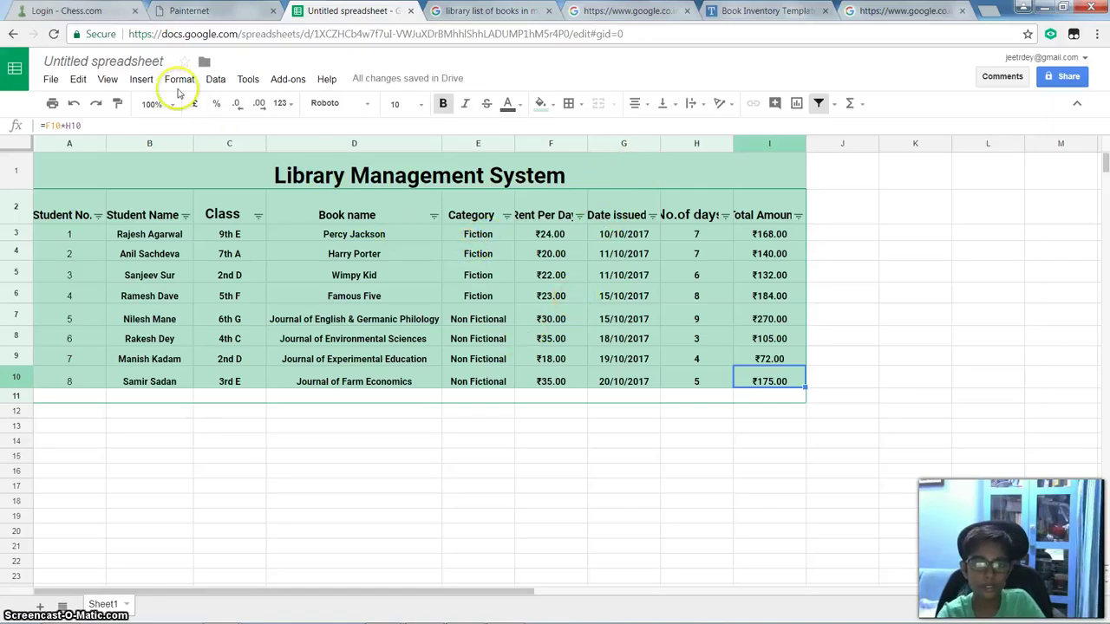
Add a conditional formatting rule to cell G6 for Cell is not empty with the yellow style, and look through the other conditions
click(216, 78)
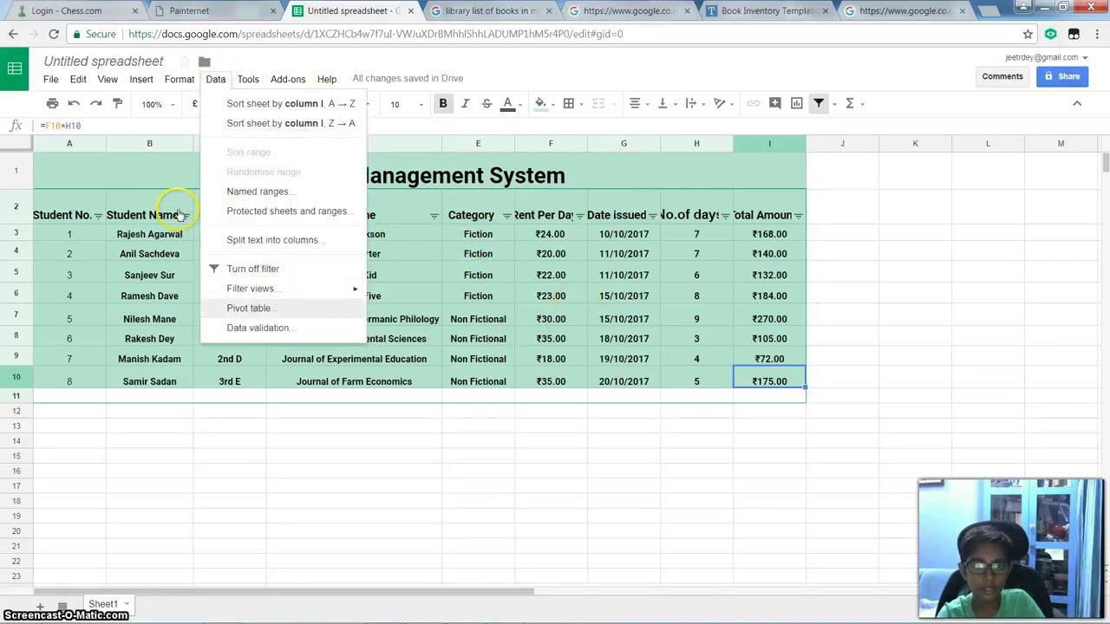
mouse_move(173, 82)
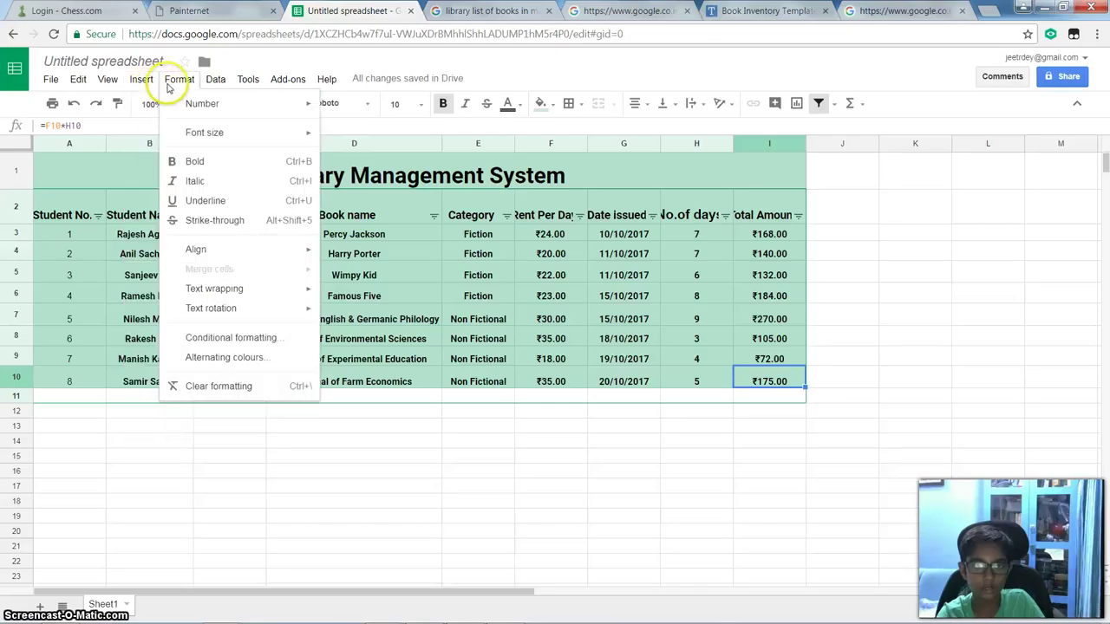
click(260, 338)
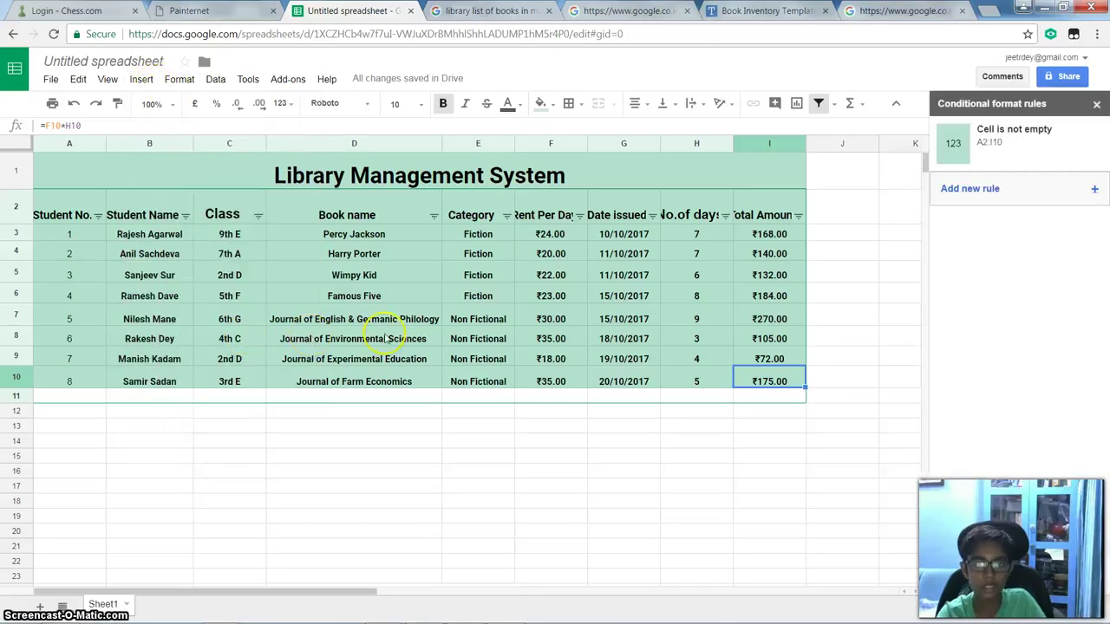
click(654, 295)
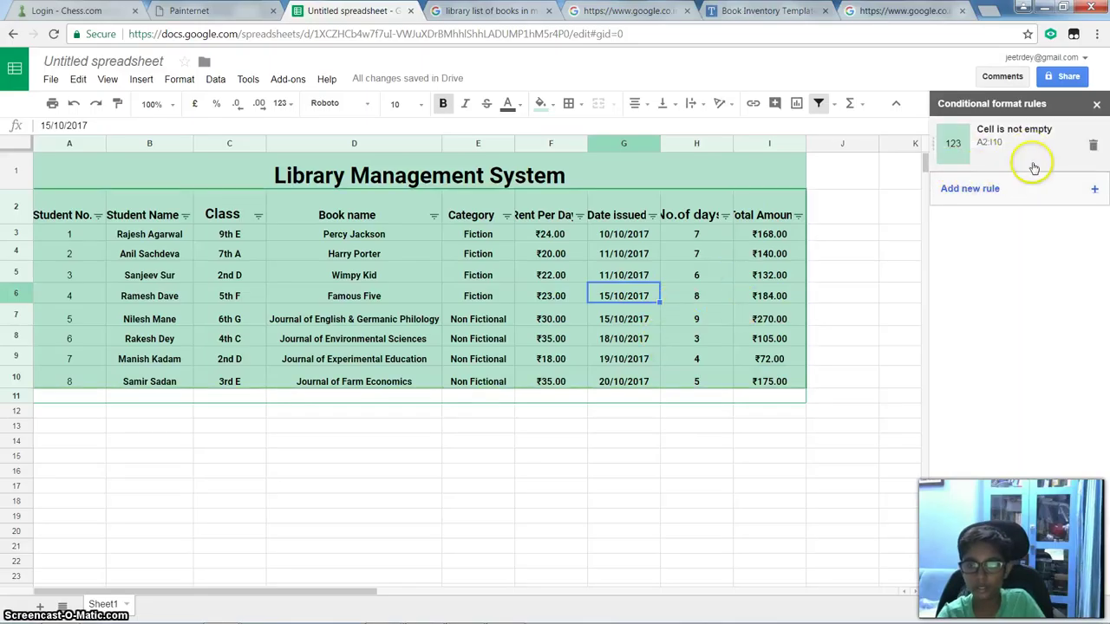
click(1034, 201)
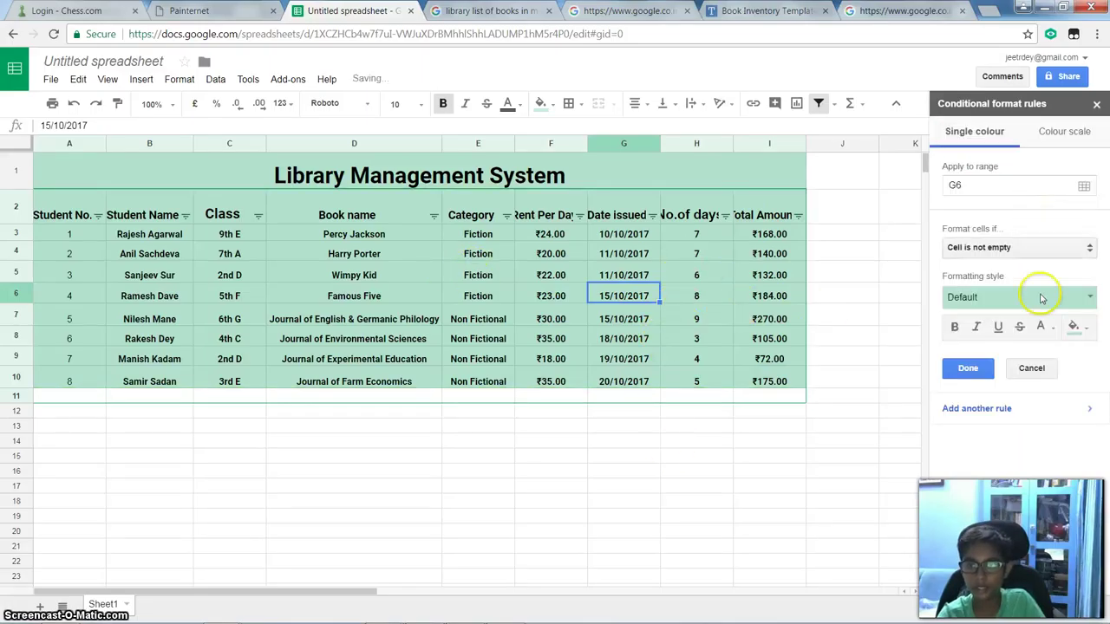
click(1032, 296)
click(1024, 334)
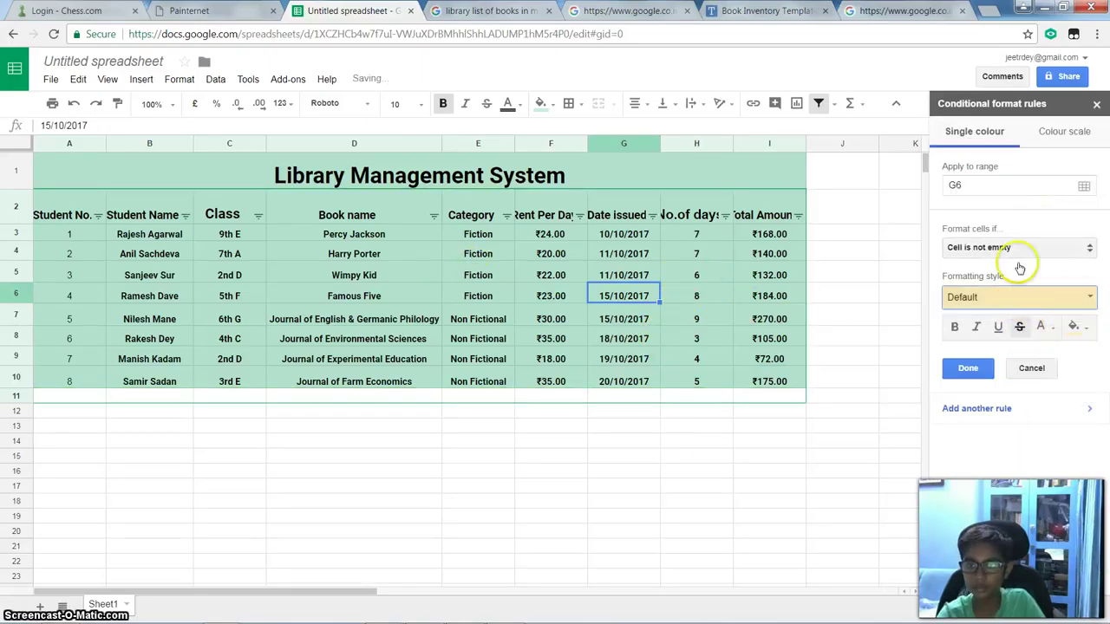
click(1016, 251)
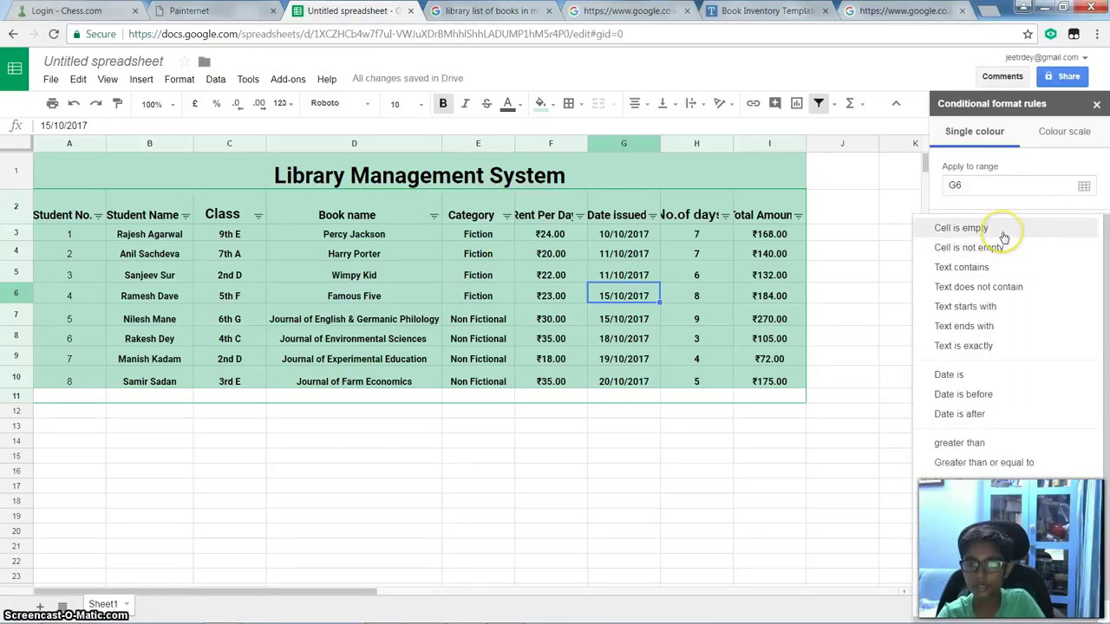
click(1096, 103)
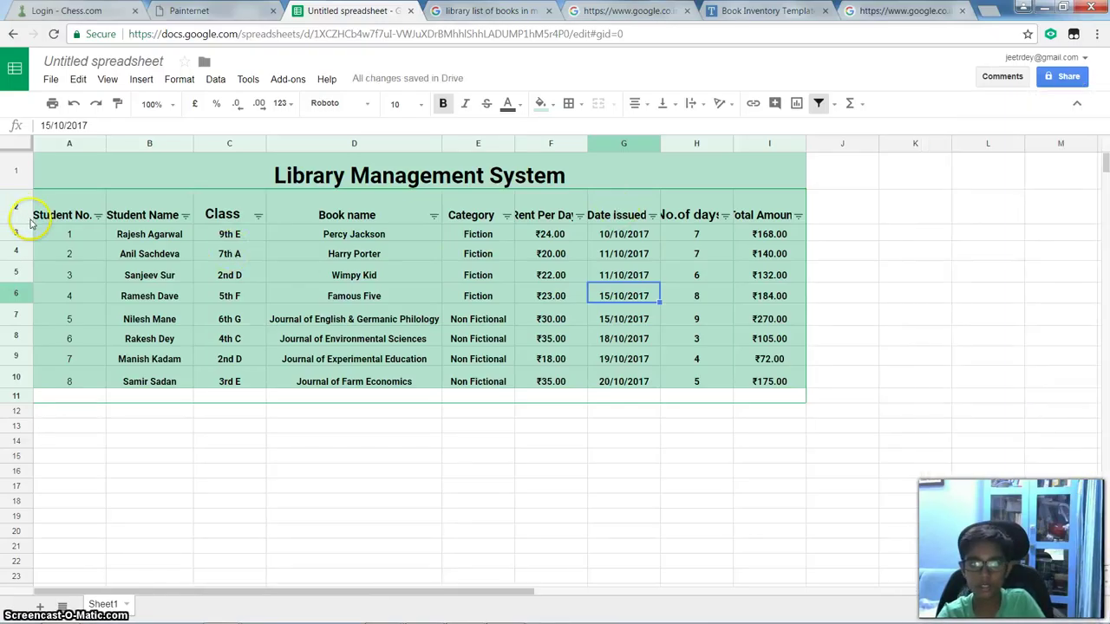
Delete the conditional formatting rules for cells G6 and H7, with the table range A2:I10 selected
drag(42, 218, 776, 372)
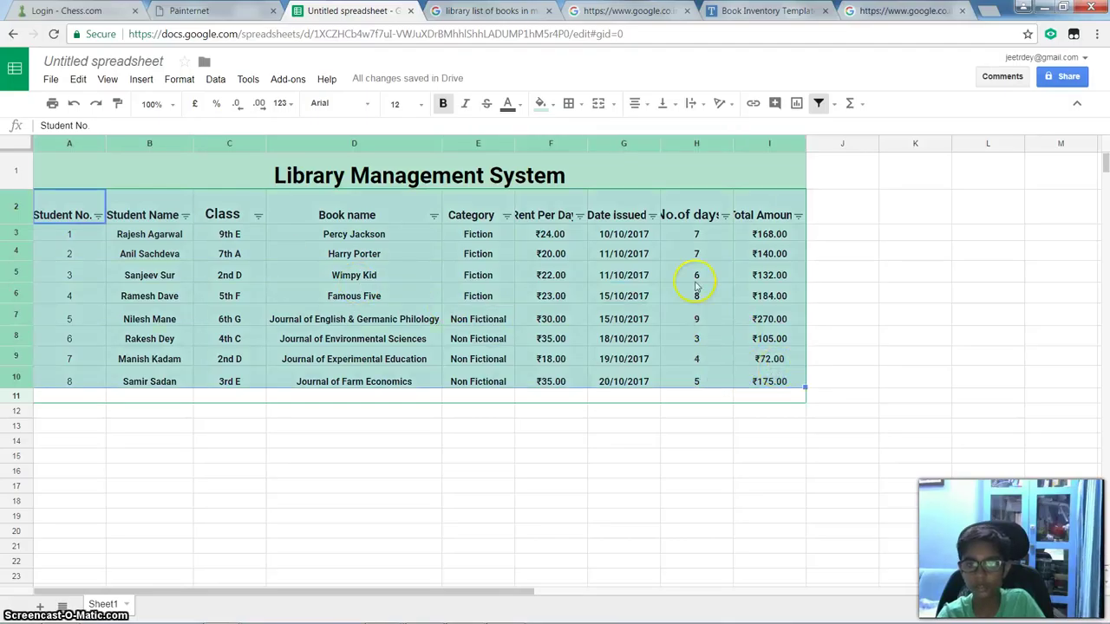
click(180, 79)
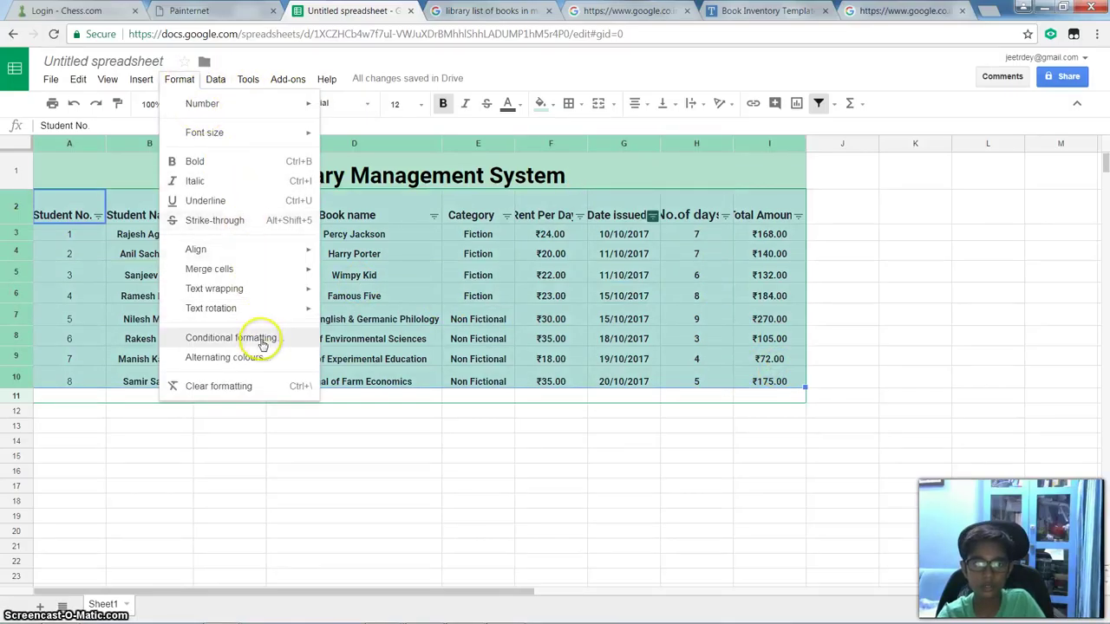
click(254, 337)
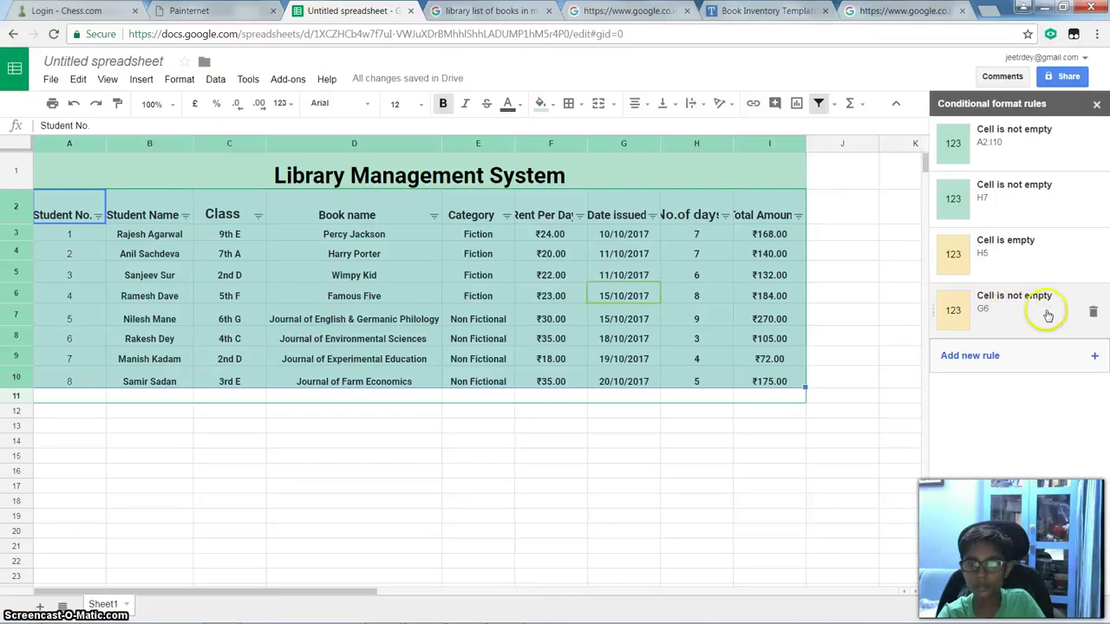
click(1093, 312)
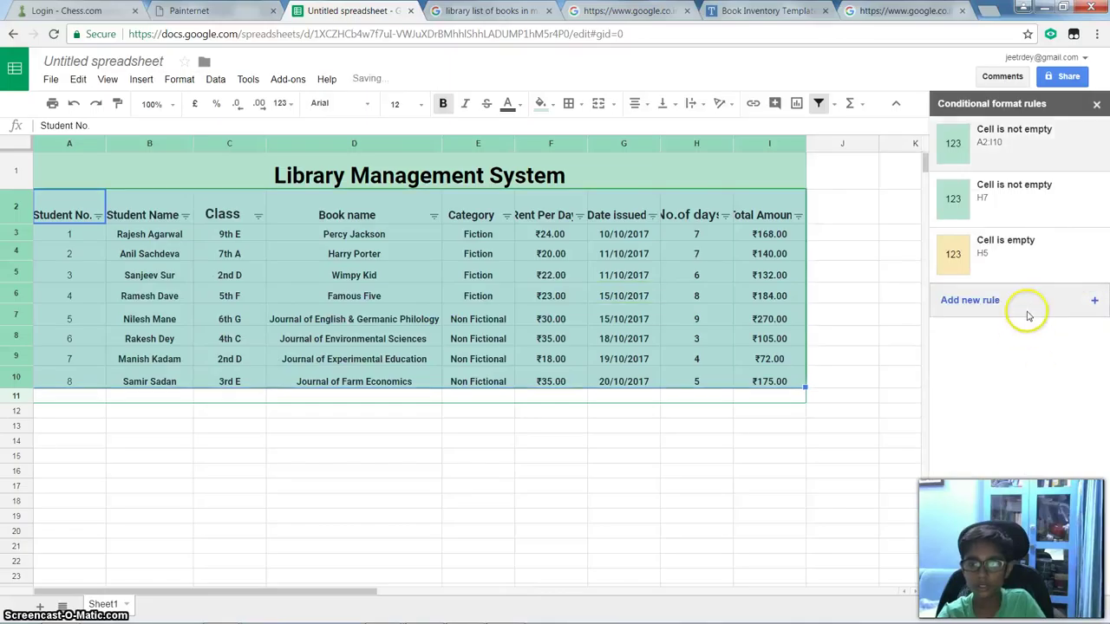
click(1092, 199)
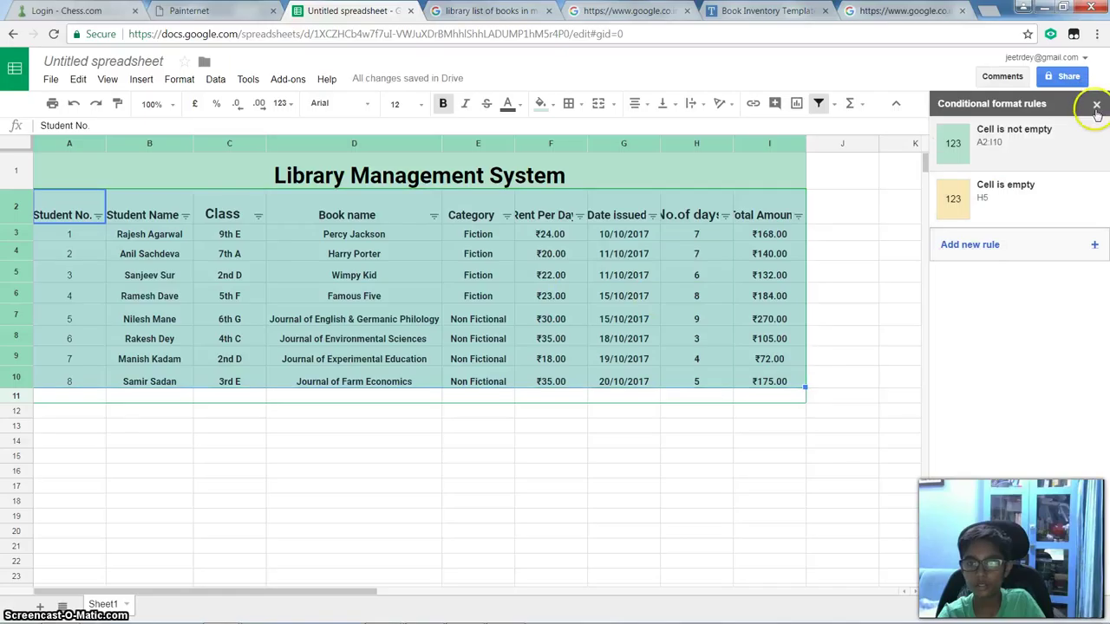
click(1096, 103)
Clear the number of days in cell H6 to test the conditional formatting, and re-enter 8
click(703, 298)
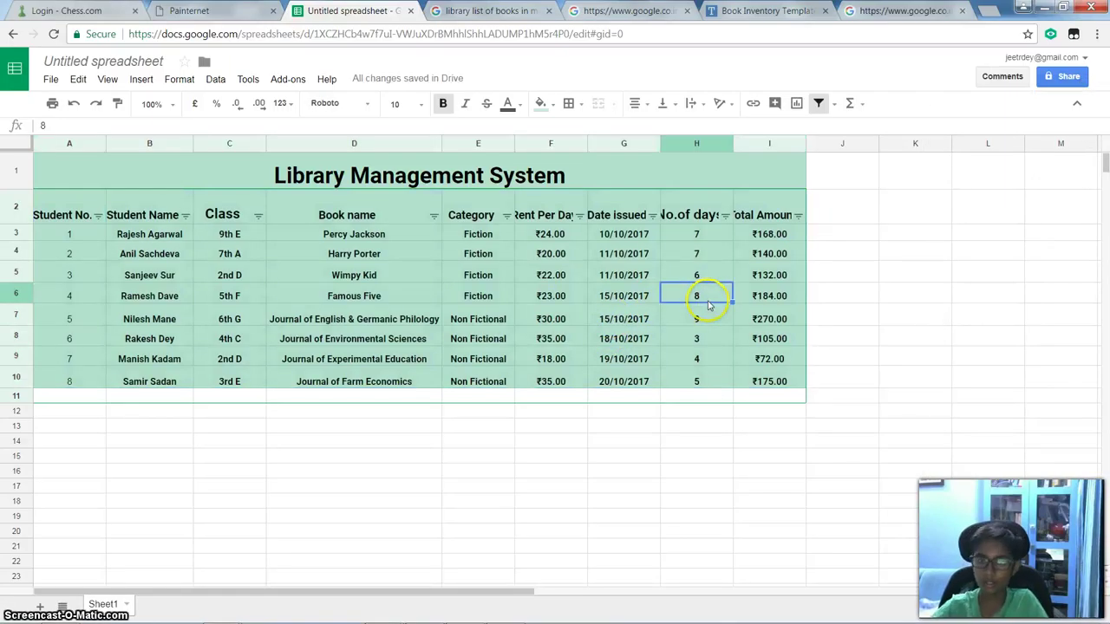
key(Delete)
click(773, 411)
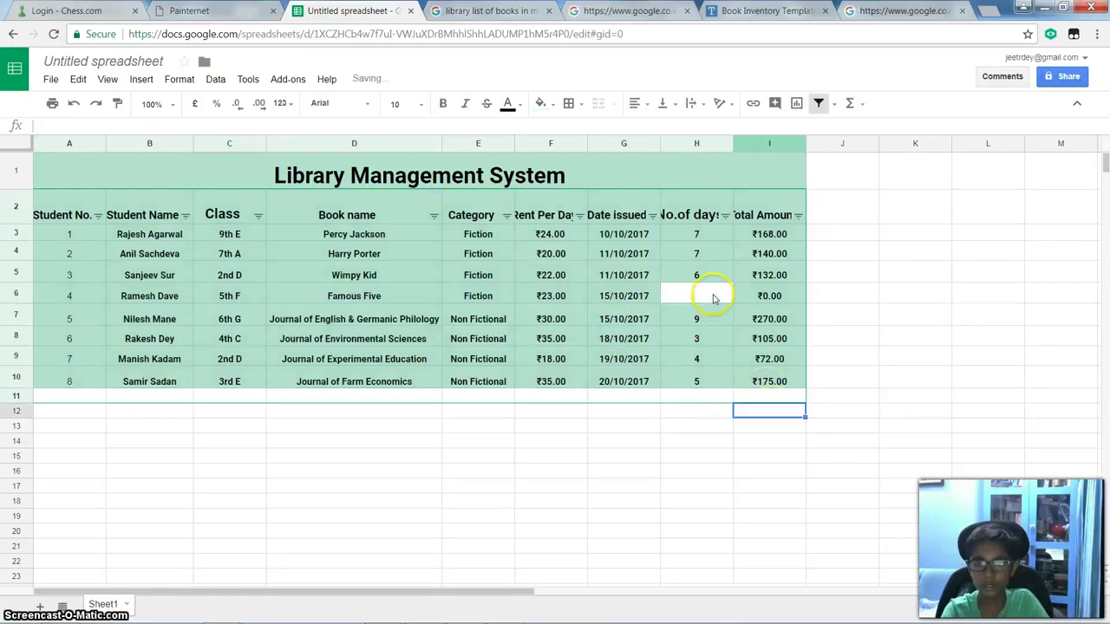
click(714, 298)
click(703, 277)
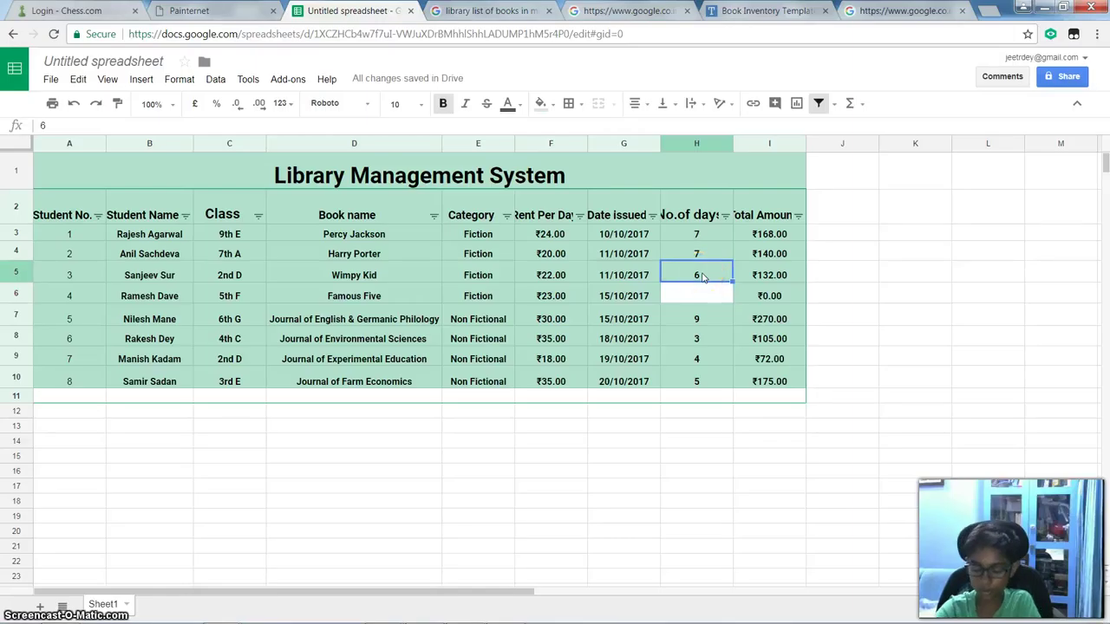
click(694, 296)
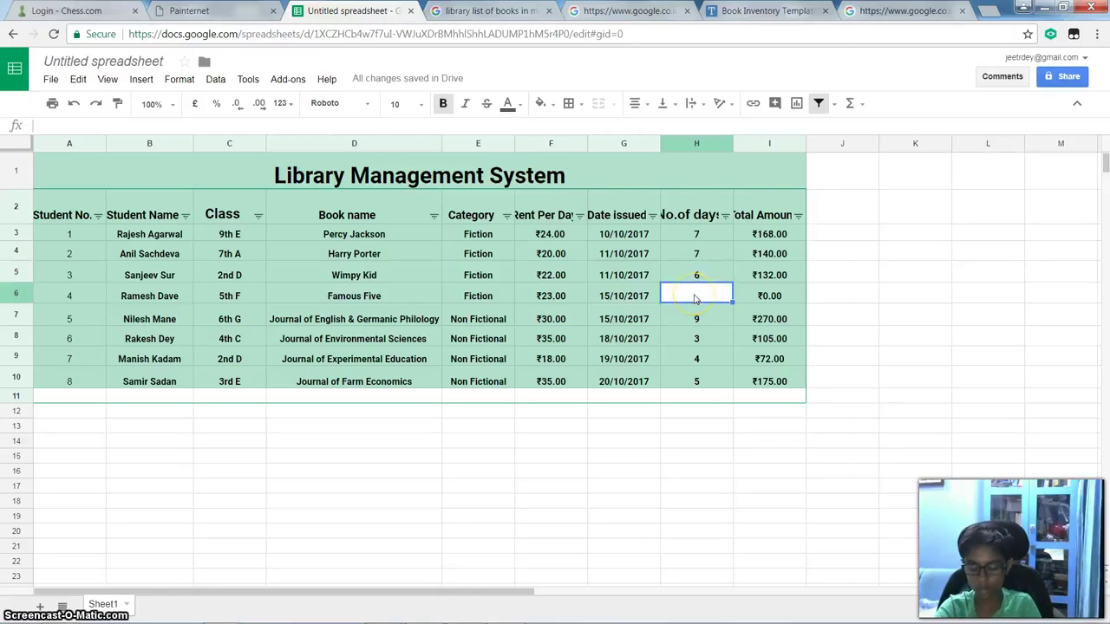
text(8)
Clear the number of days in cell H5 to test its empty-cell rule, and re-enter 6
click(698, 274)
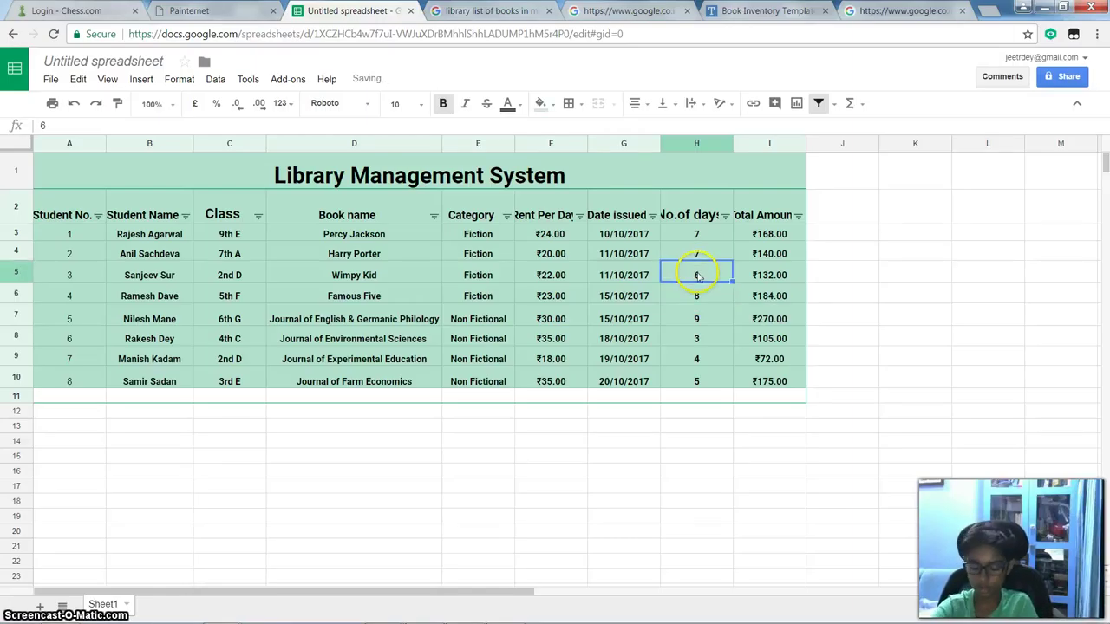
key(Delete)
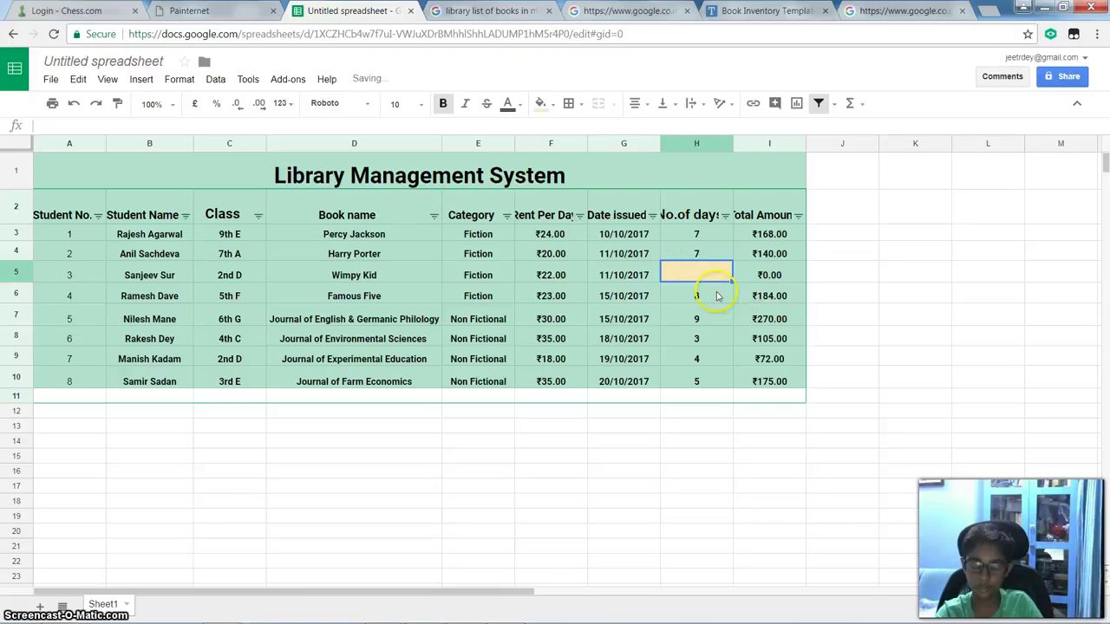
text(6)
click(830, 302)
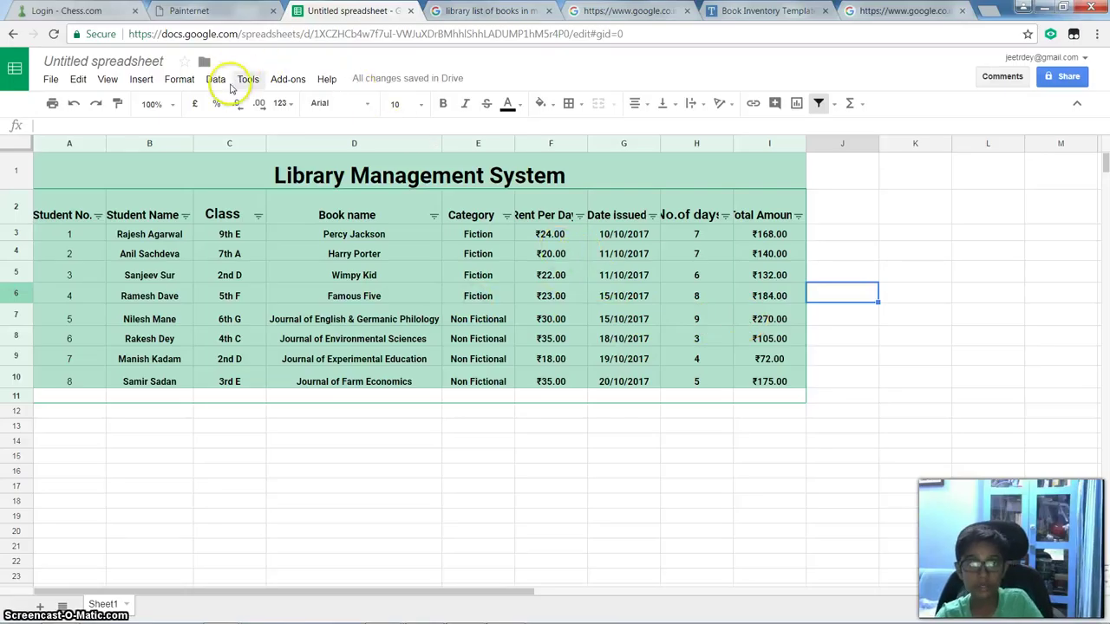
Check the WhizJuniors project brief, and inspect the spreadsheet's Data validation settings for cell J6 without saving
key(alt+Tab)
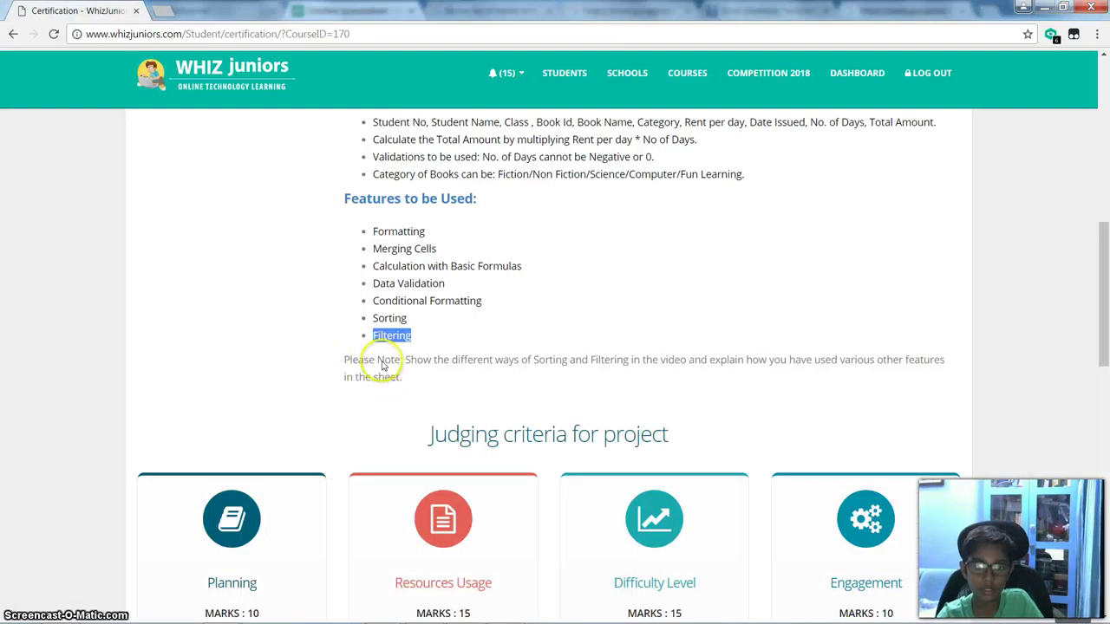
key(alt+Tab)
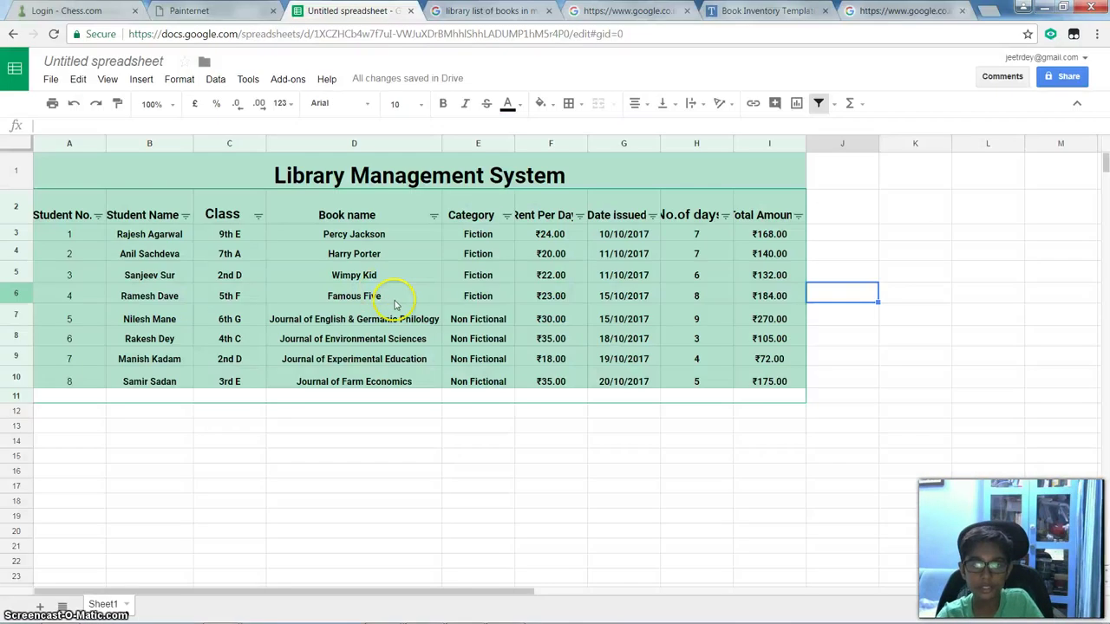
click(216, 79)
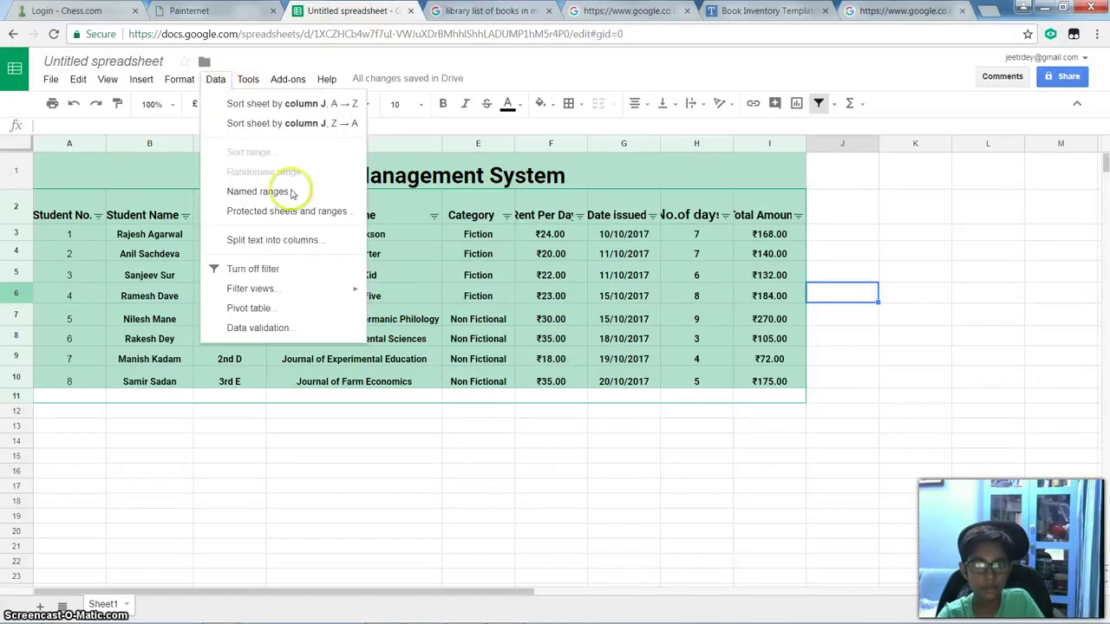
click(301, 330)
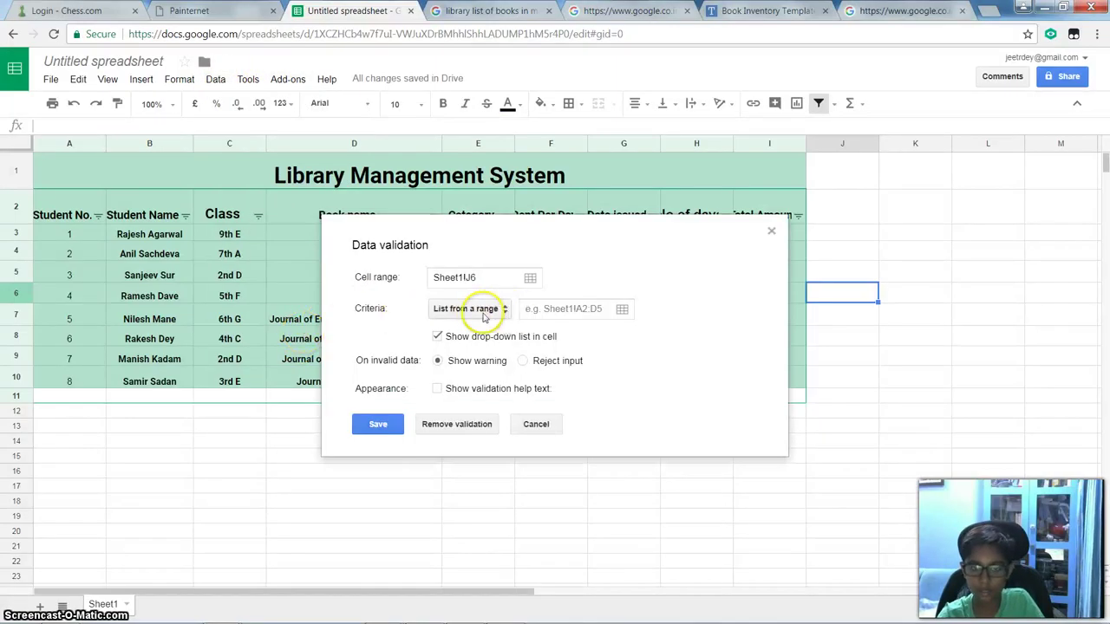
click(548, 431)
Review the Features to be Used list in the WhizJuniors brief and return to the spreadsheet
key(alt+Tab)
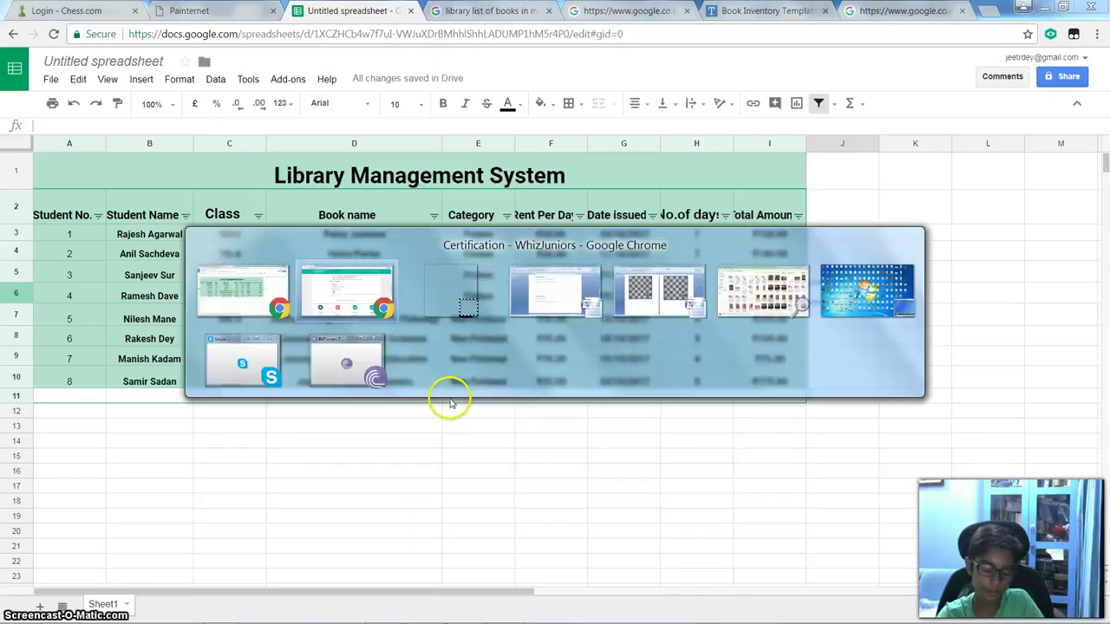
click(416, 320)
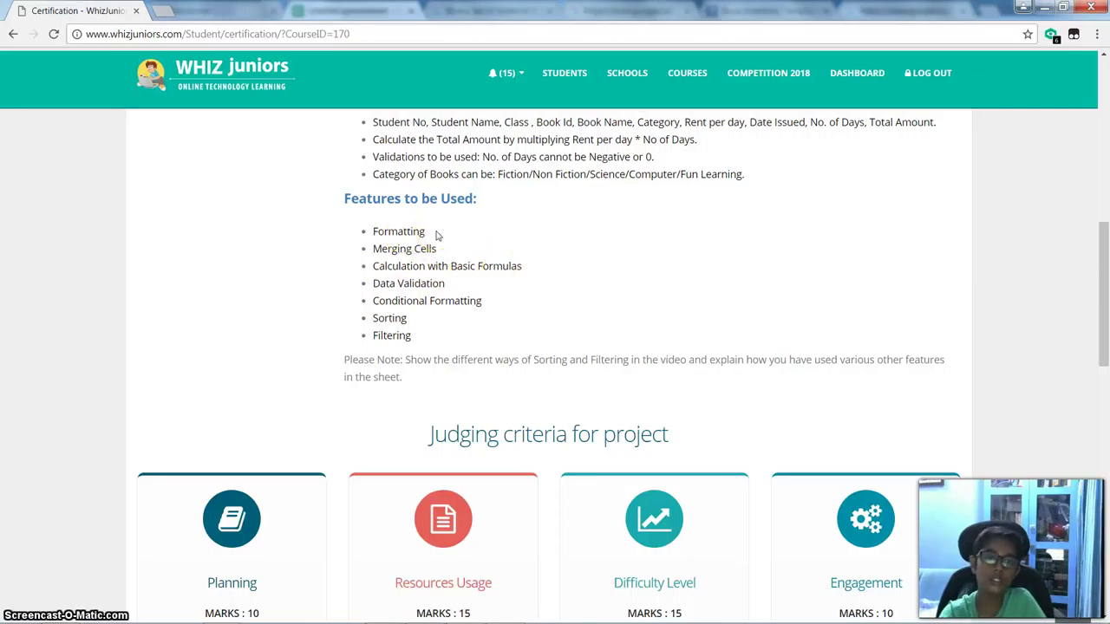
key(alt+Tab)
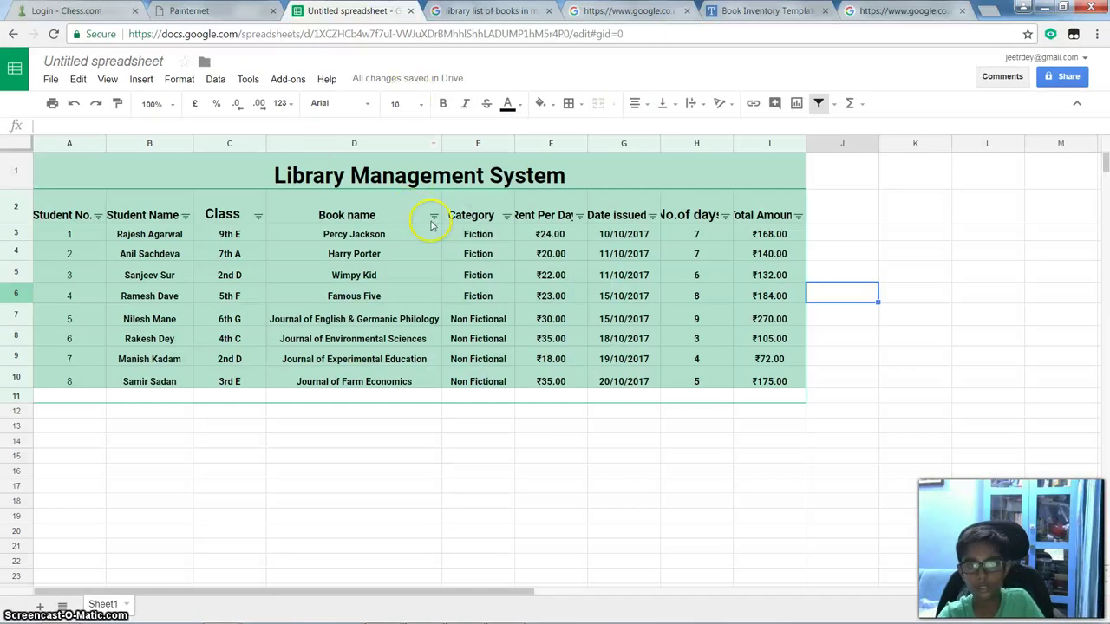
Apply Merge all to the Library Management System title row, and switch to the WhizJuniors project brief
click(470, 174)
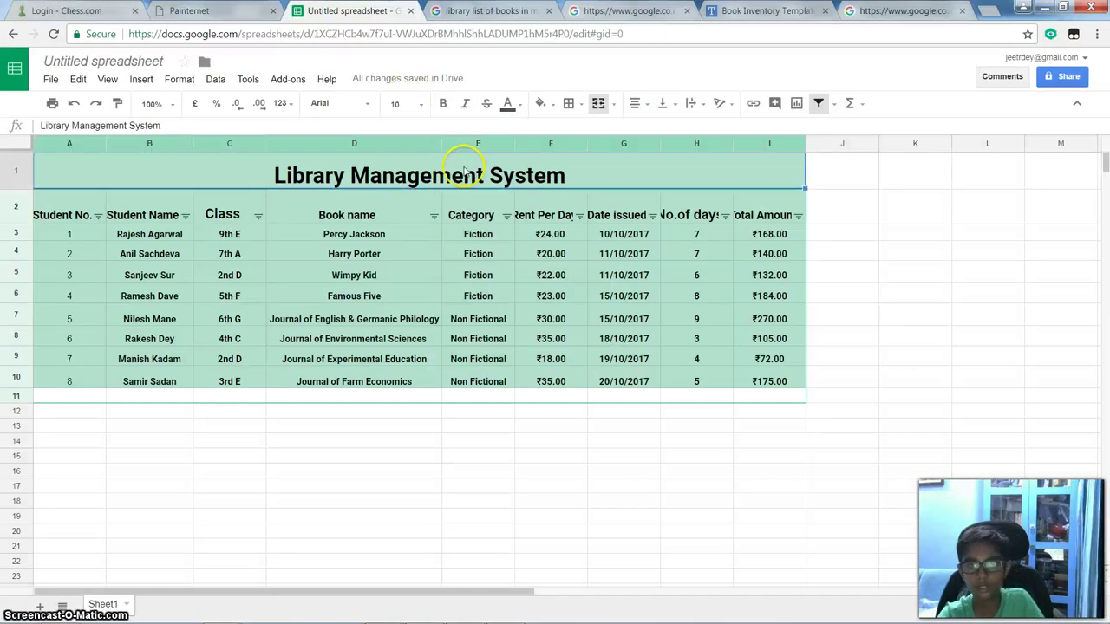
click(613, 104)
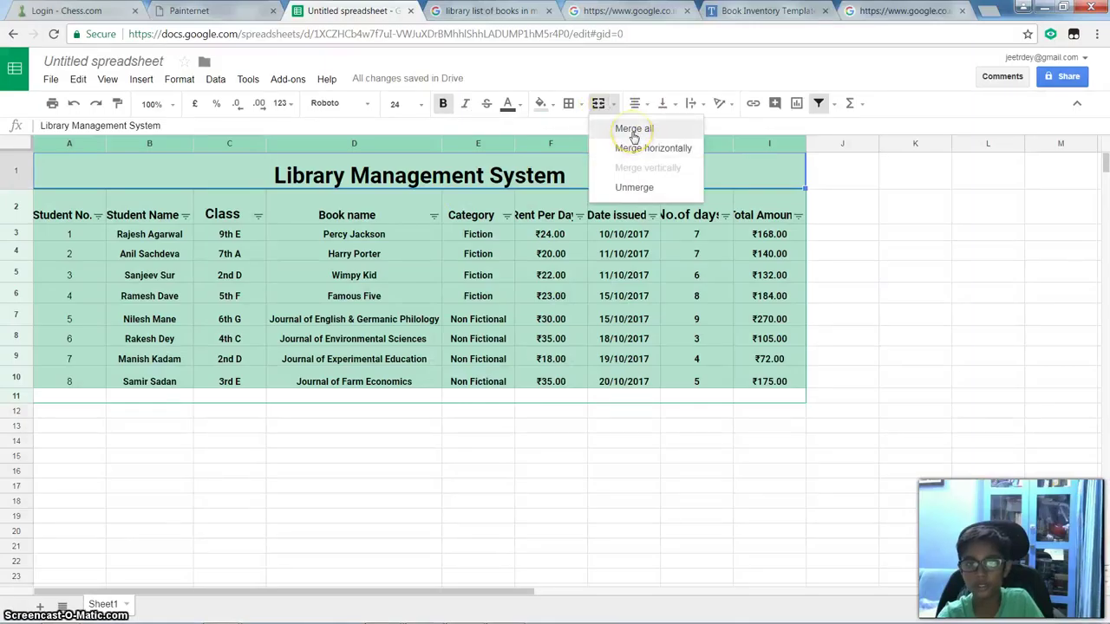
click(633, 135)
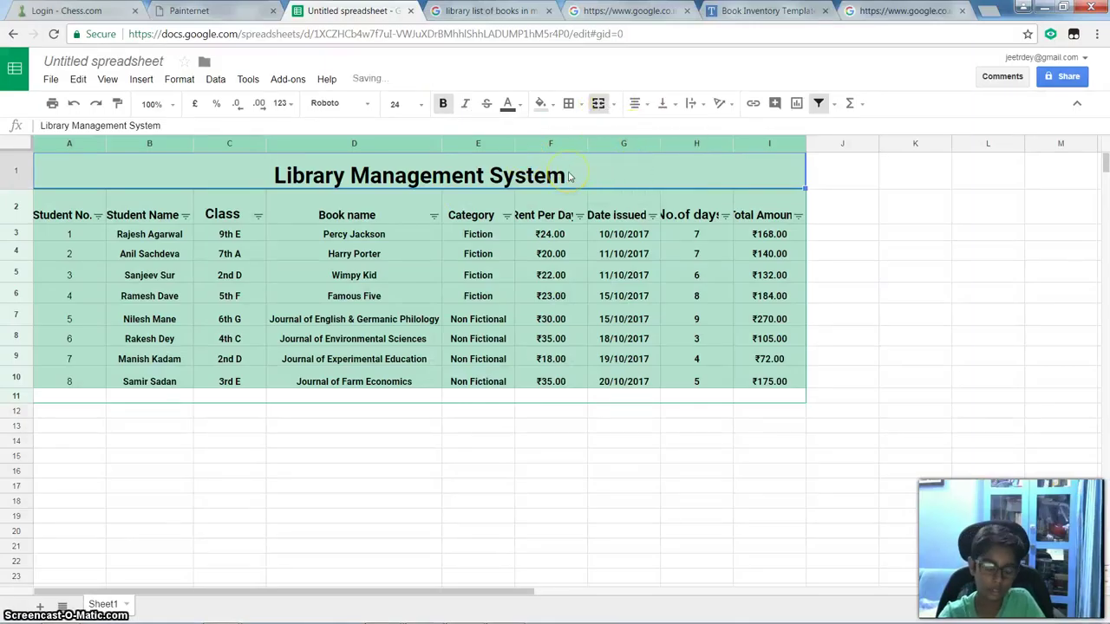
key(alt+Tab)
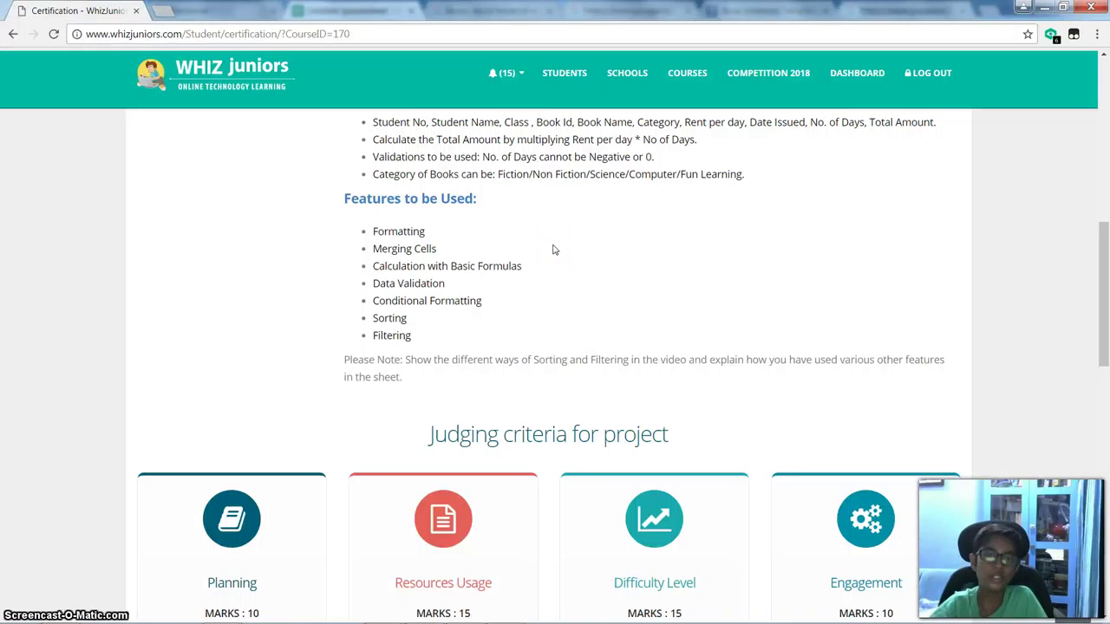